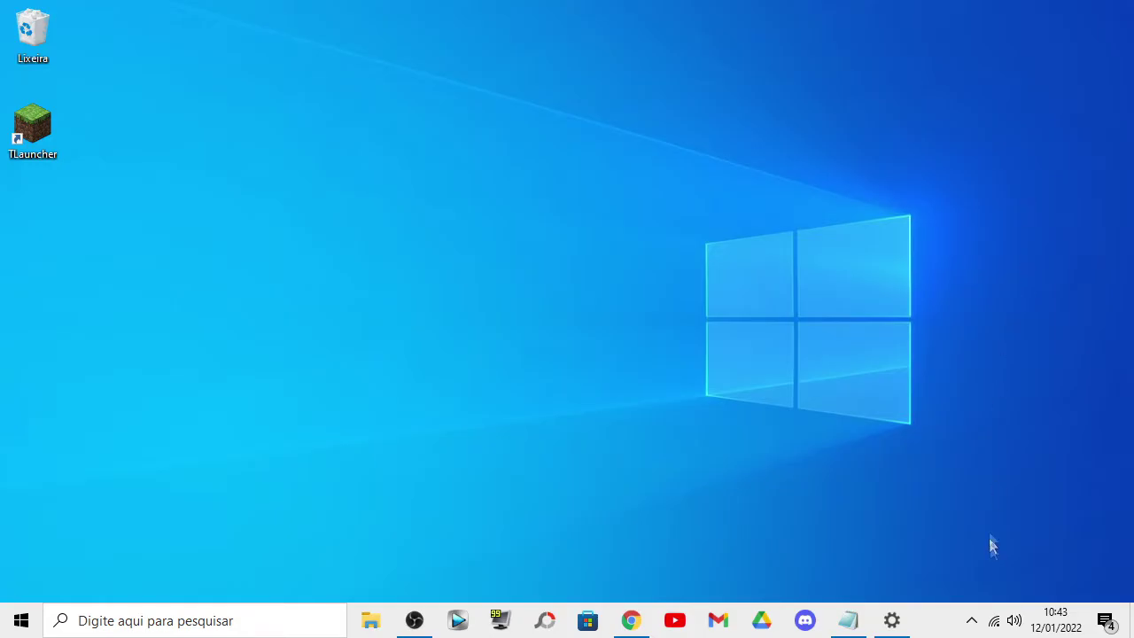
left_click(971, 620)
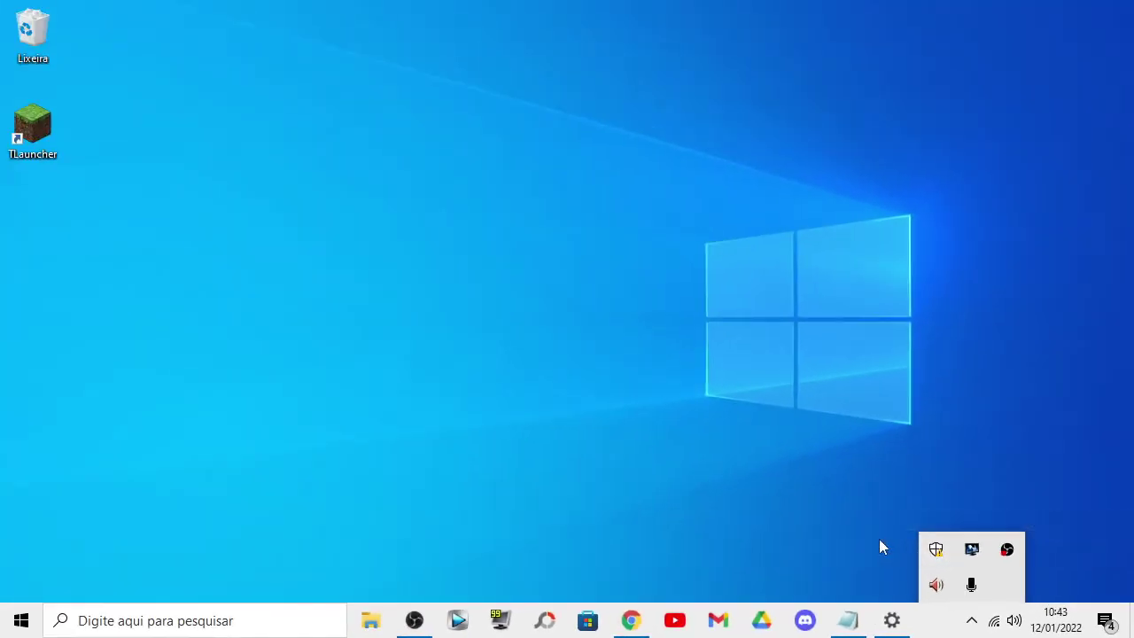
left_click(876, 535)
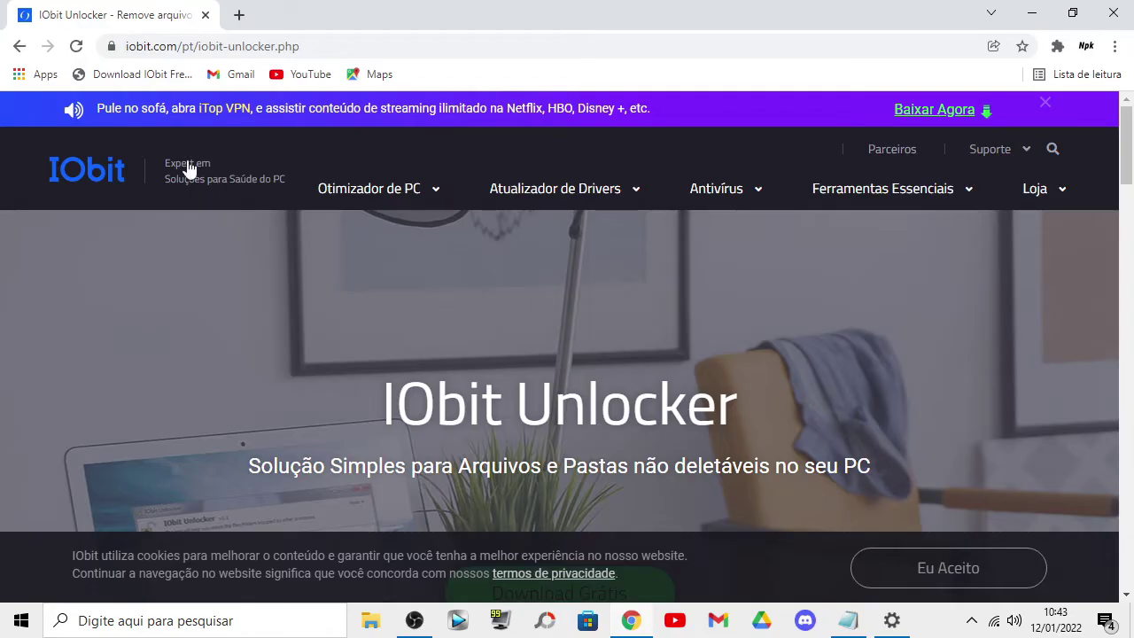
Download the free IObit Unlocker installer from iobit.com/pt/iobit-unlocker.php
left_click(324, 49)
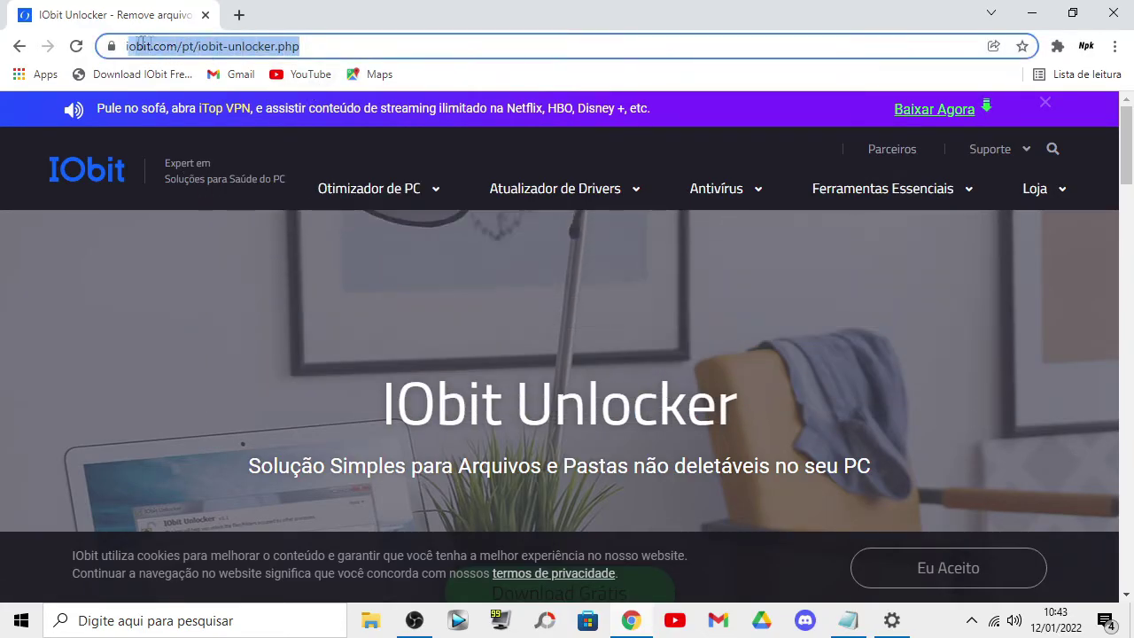
left_click(398, 45)
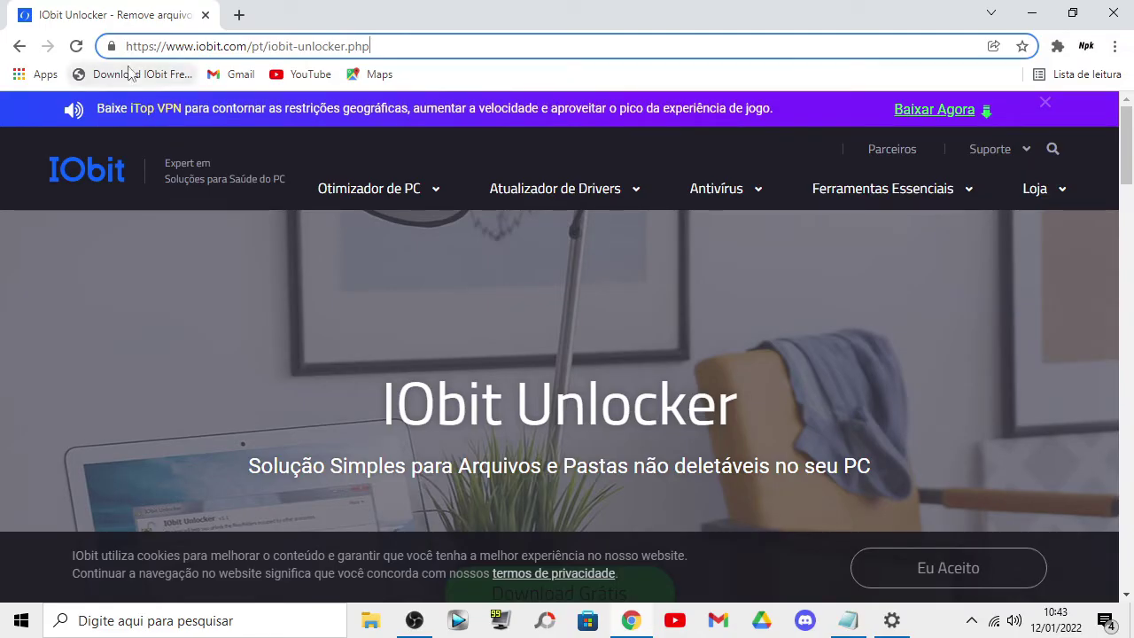
scroll(354, 297, "down", 1)
scroll(359, 301, "down", 2)
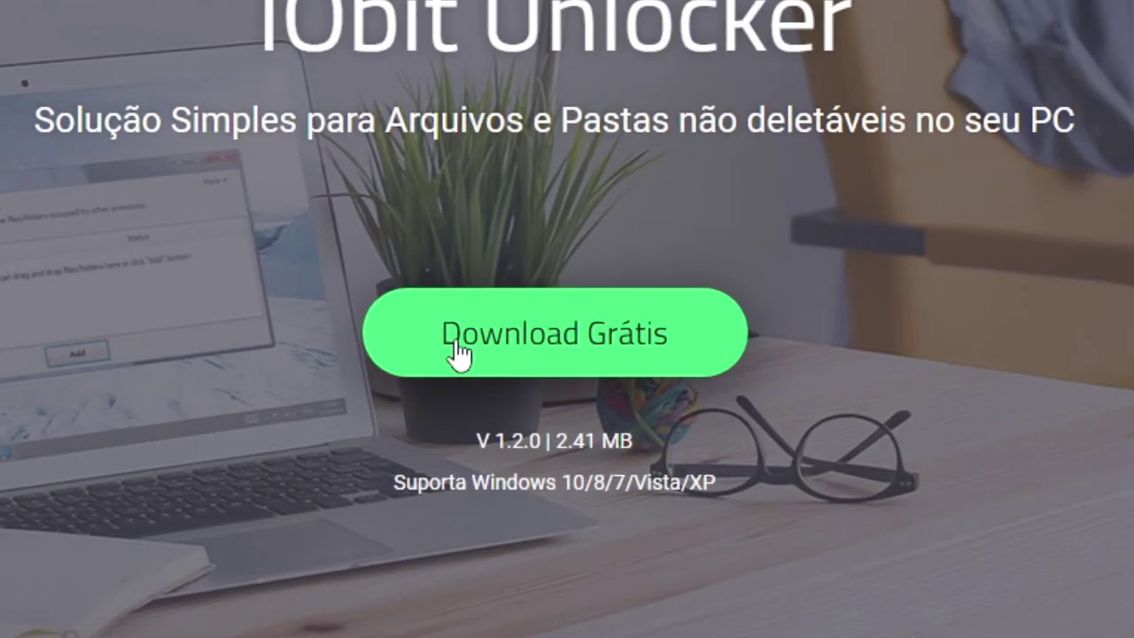
left_click(459, 354)
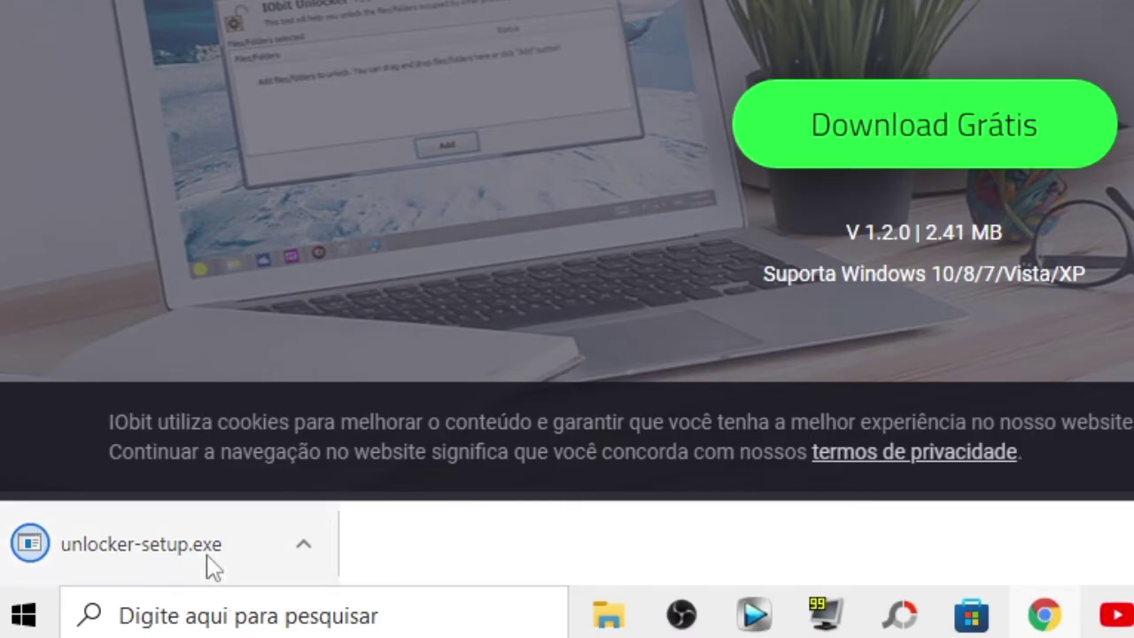
Install IObit Unlocker from unlocker-setup.exe into the existing default folder with both additional icon options, and finish without running it
left_click(149, 558)
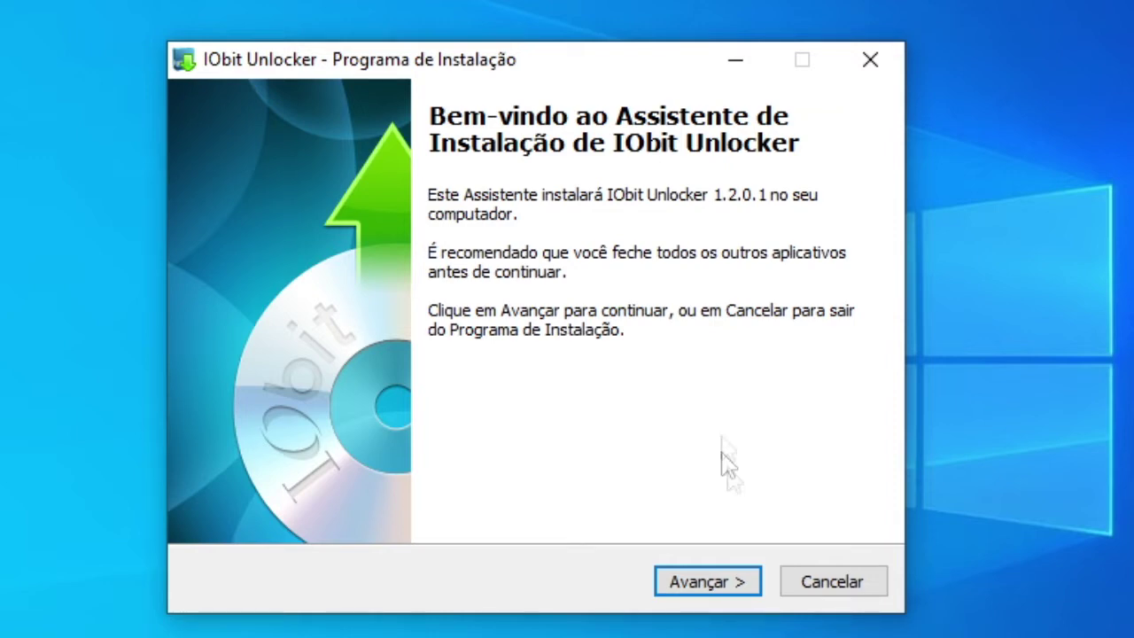
left_click(707, 582)
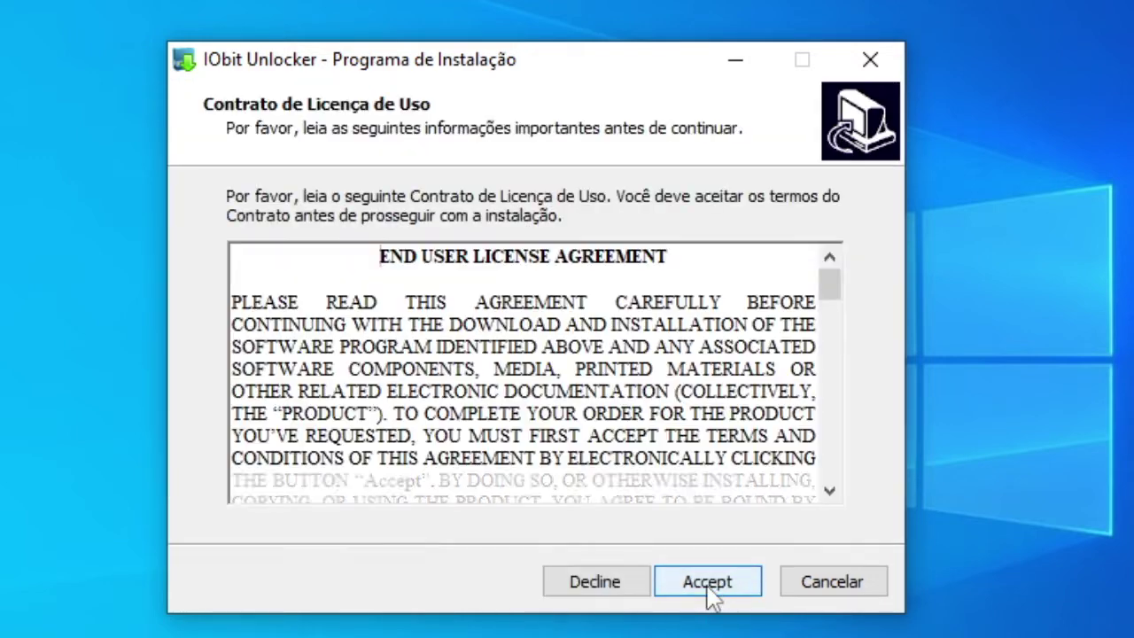
left_click(708, 582)
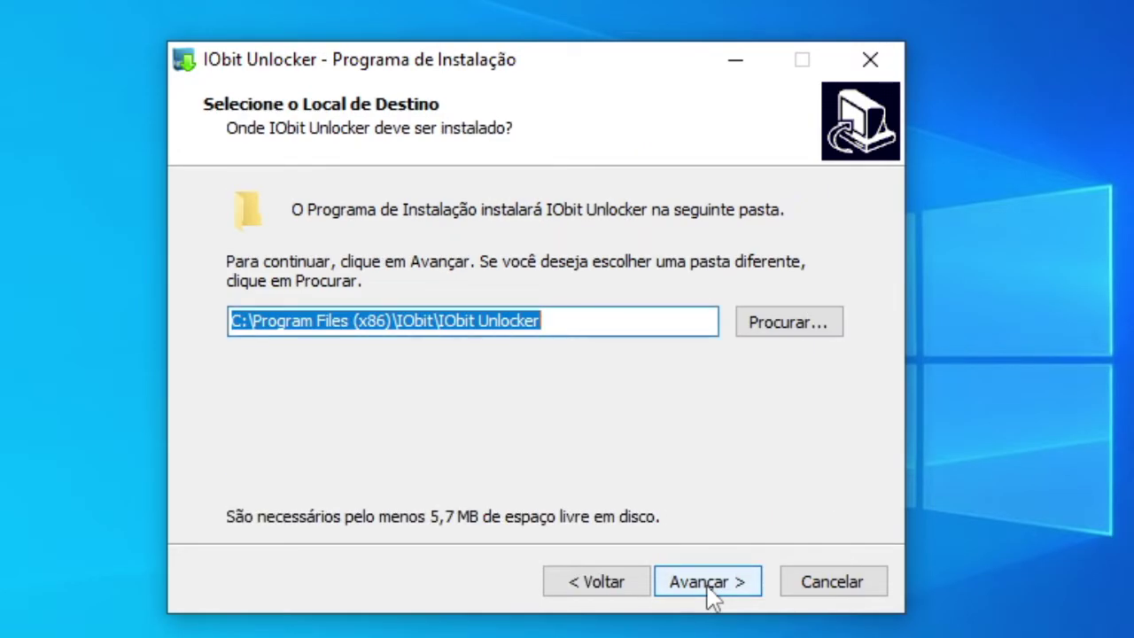
left_click(710, 588)
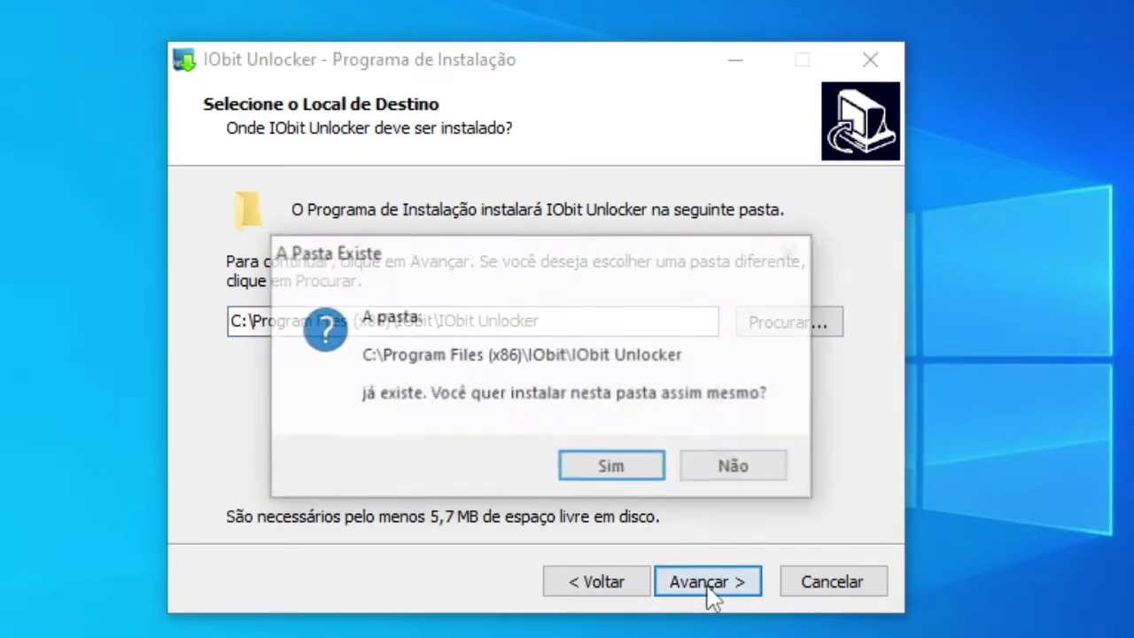
left_click(629, 472)
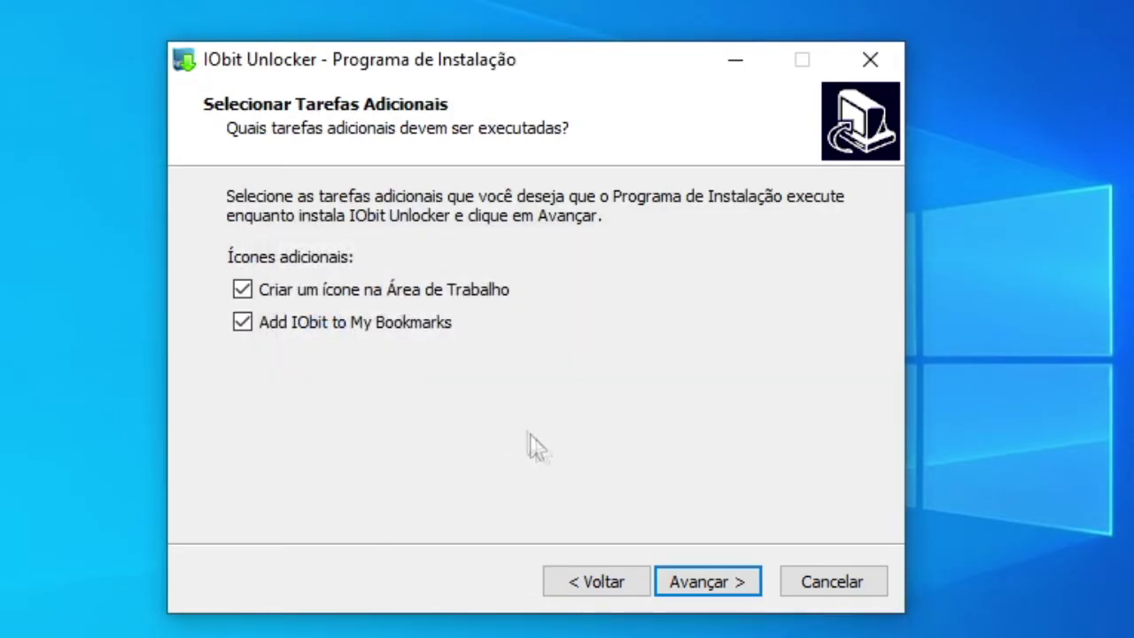
left_click(682, 593)
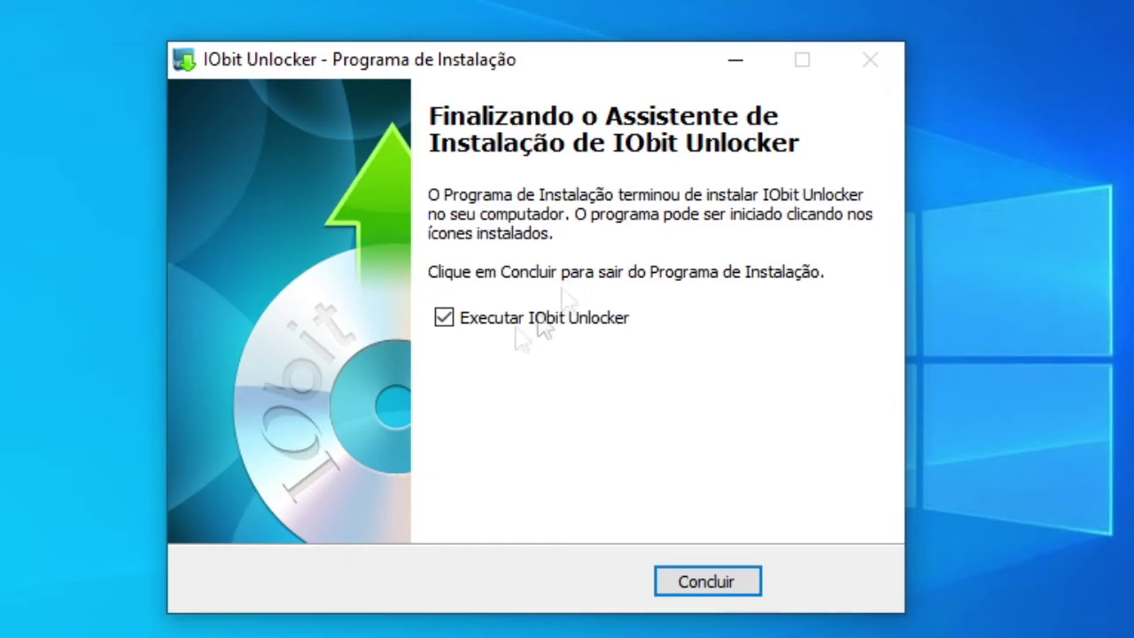
left_click(484, 323)
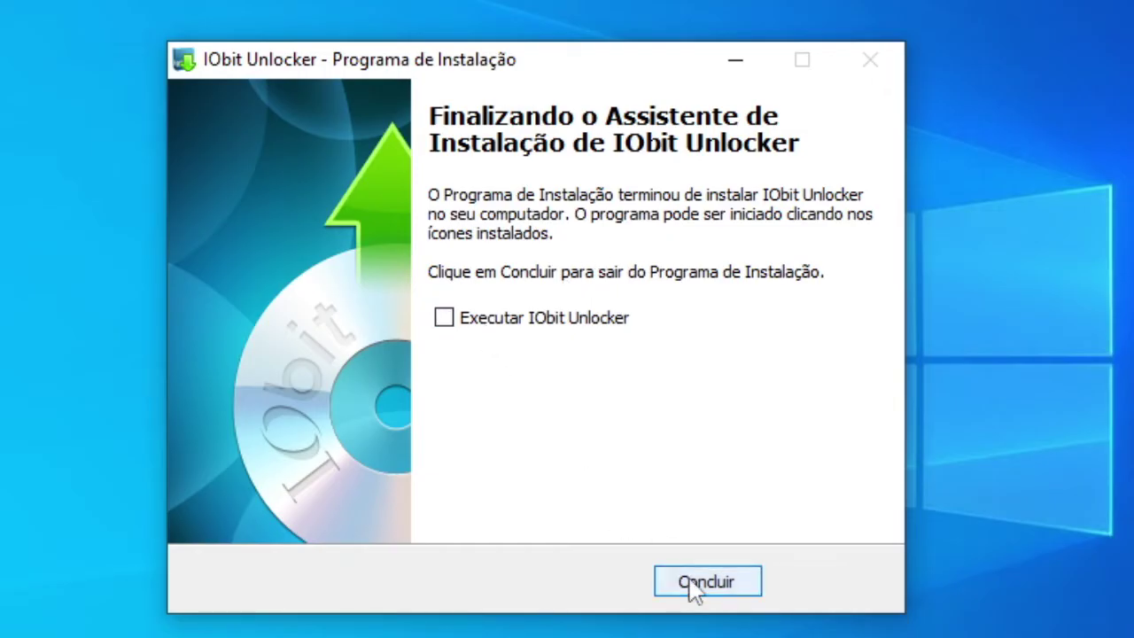
left_click(690, 582)
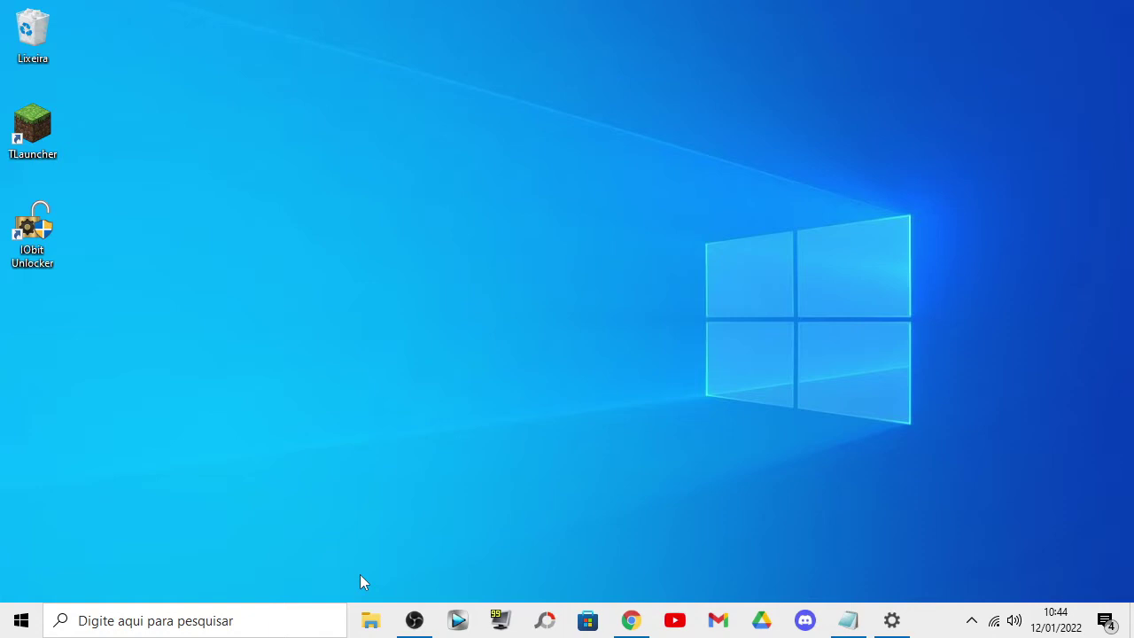
Switch to File Explorer and open the folder C:\Windows\System32
left_click(370, 623)
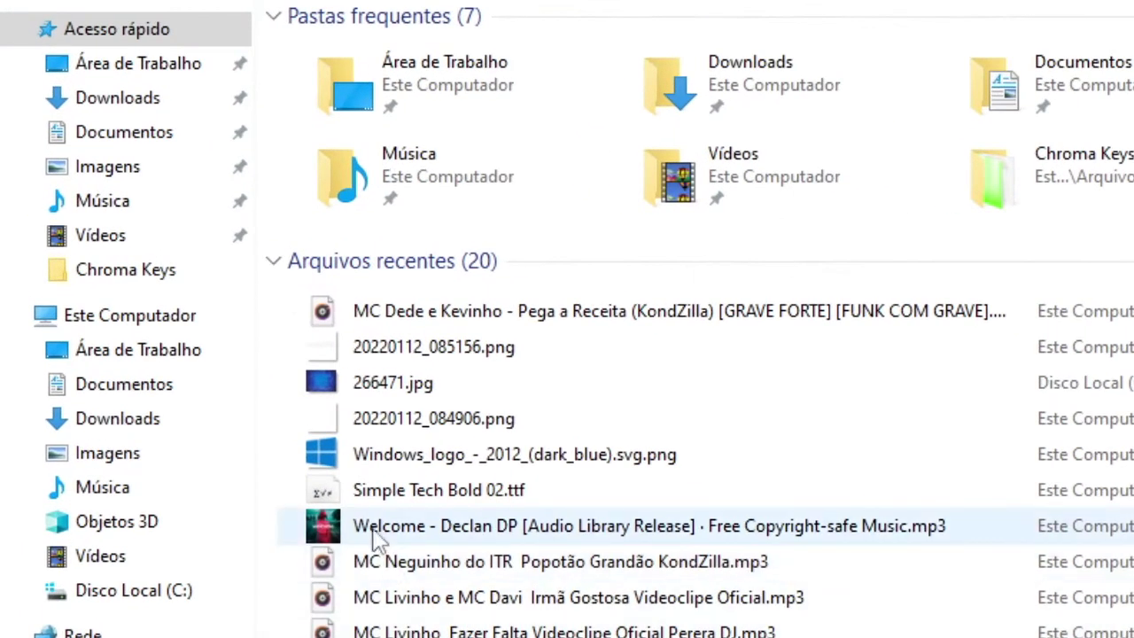
left_click(180, 317)
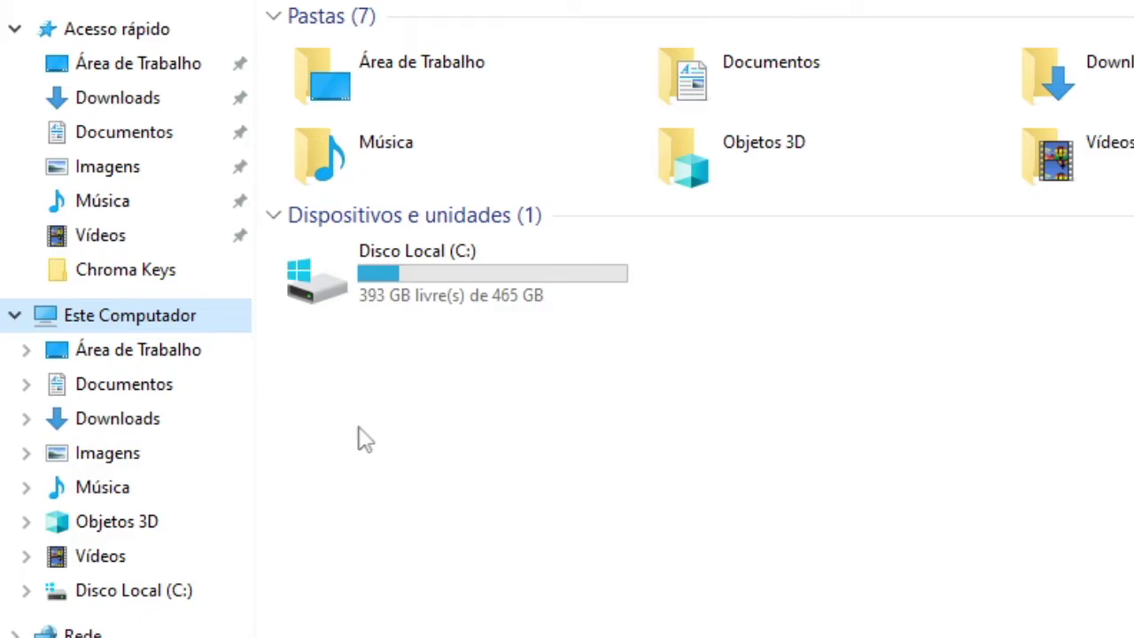
double_click(400, 320)
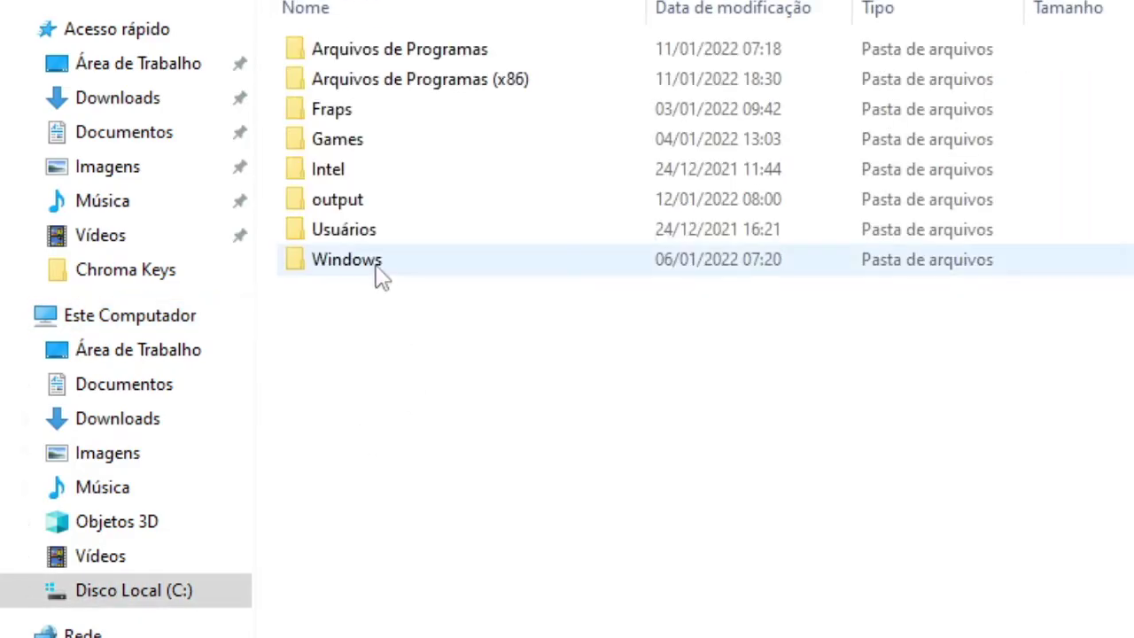
double_click(375, 269)
scroll(233, 255, "down", 9)
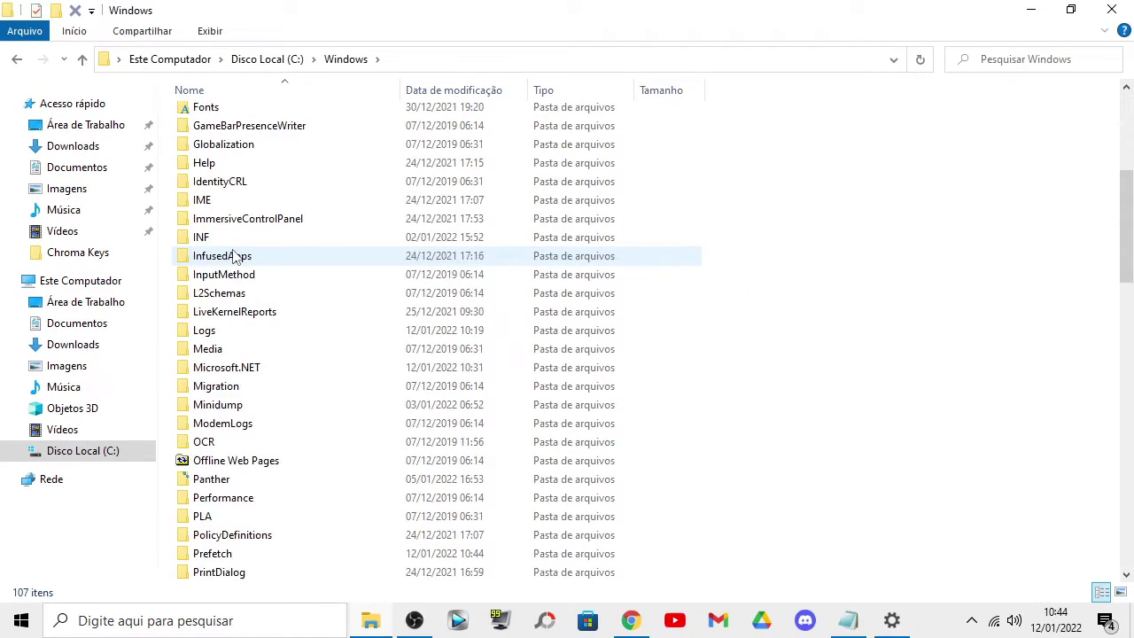
scroll(226, 255, "down", 6)
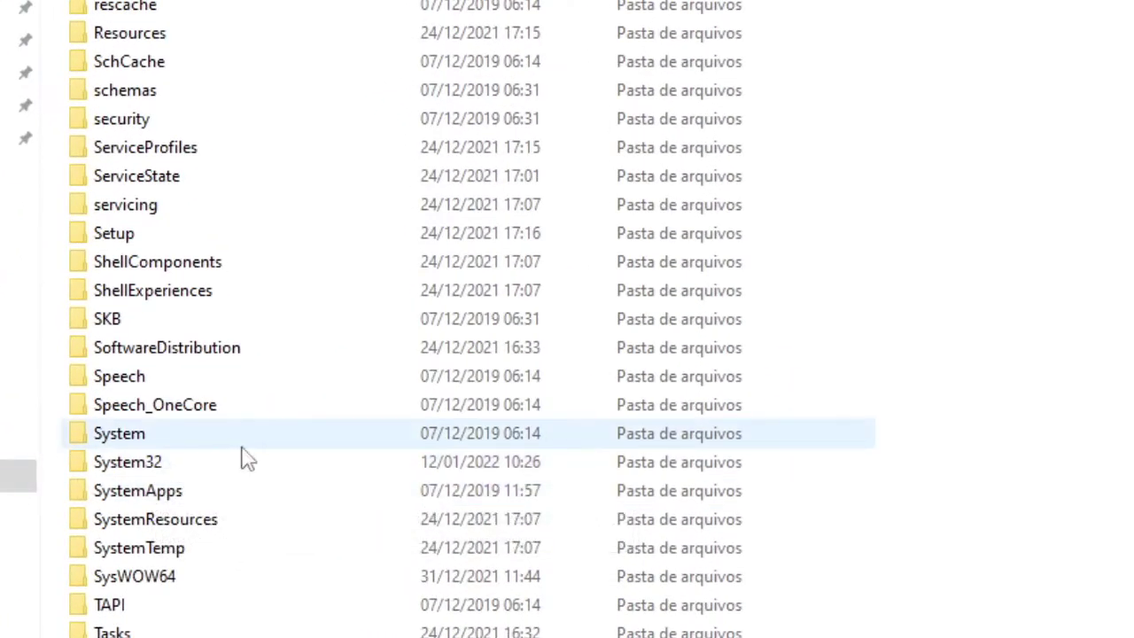
double_click(209, 465)
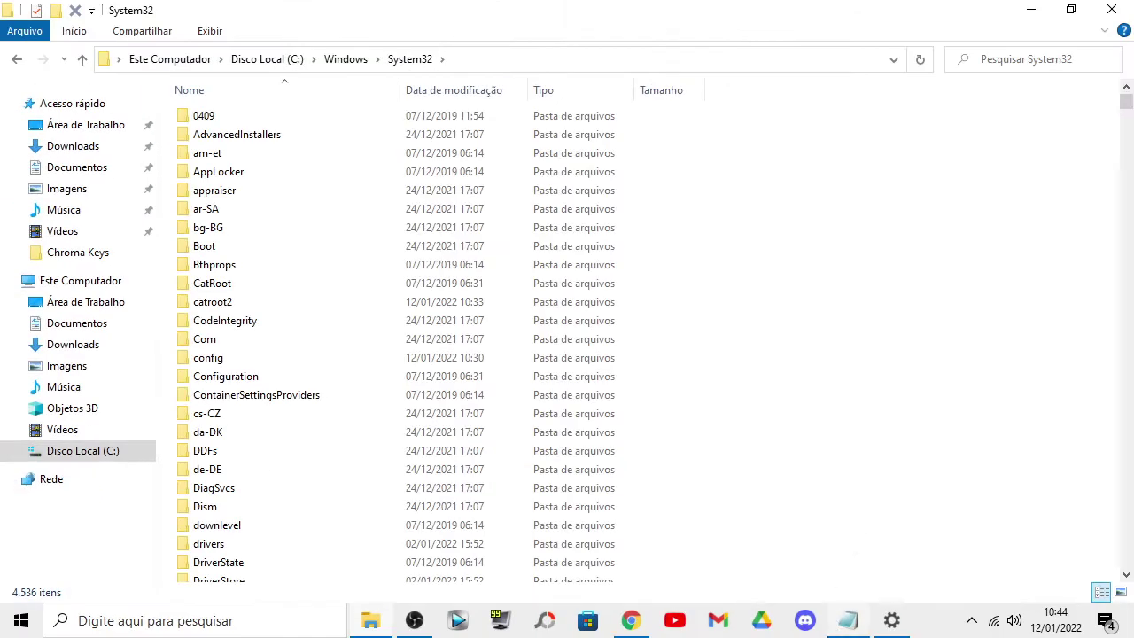
Copy securityhealthservice from the Notepad list and search the System32 folder for it
left_click(848, 620)
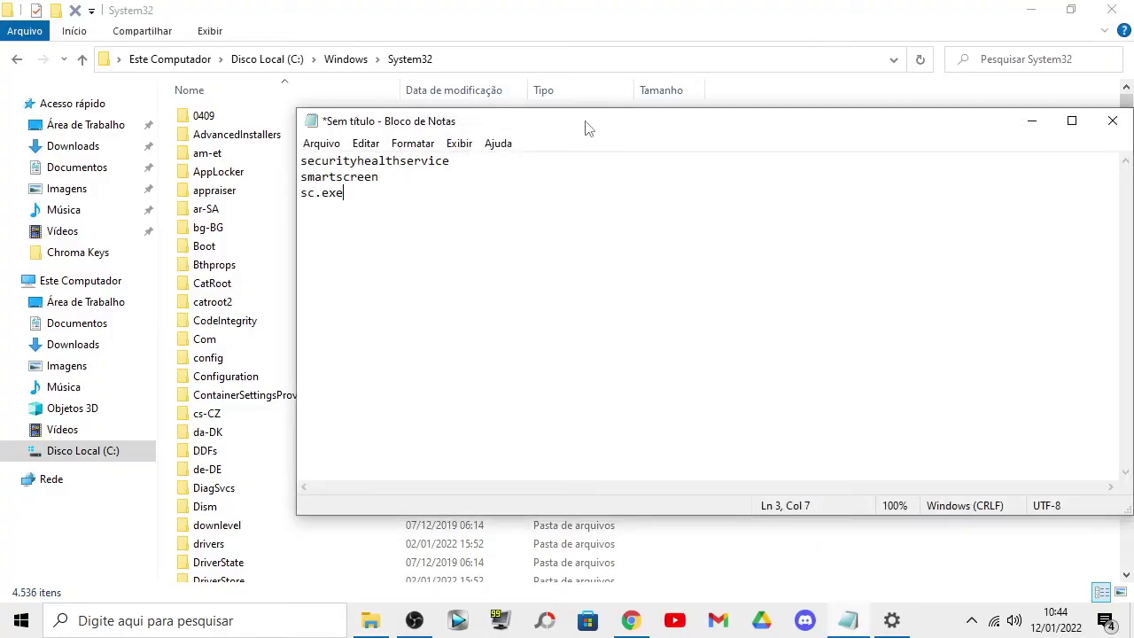
left_click_drag(585, 128, 473, 194)
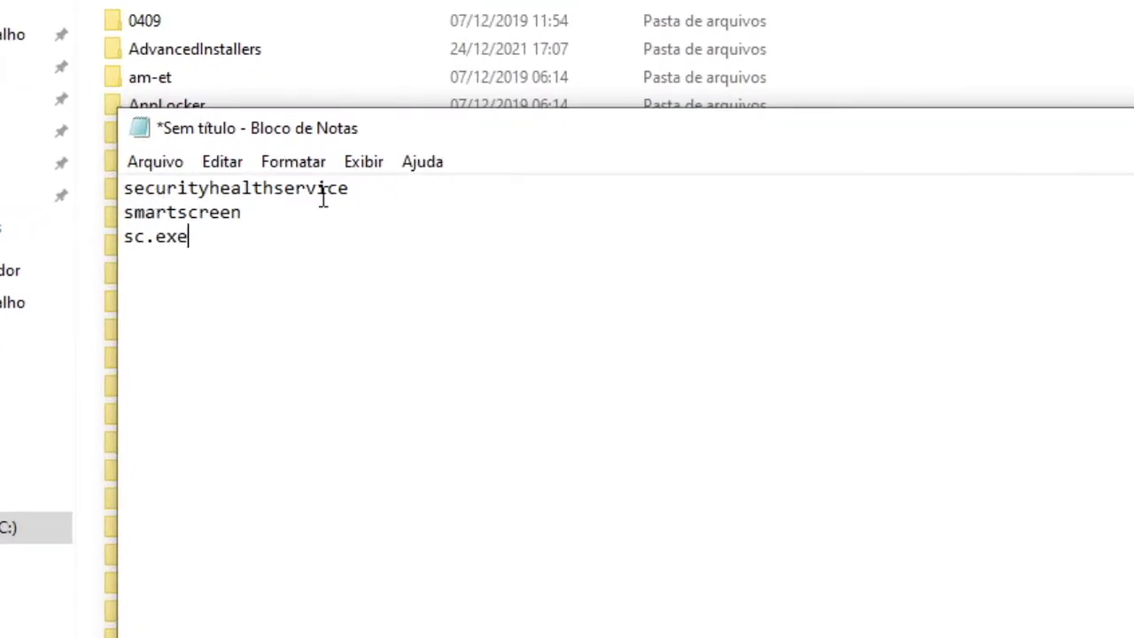
left_click(353, 188)
left_click_drag(352, 188, 127, 182)
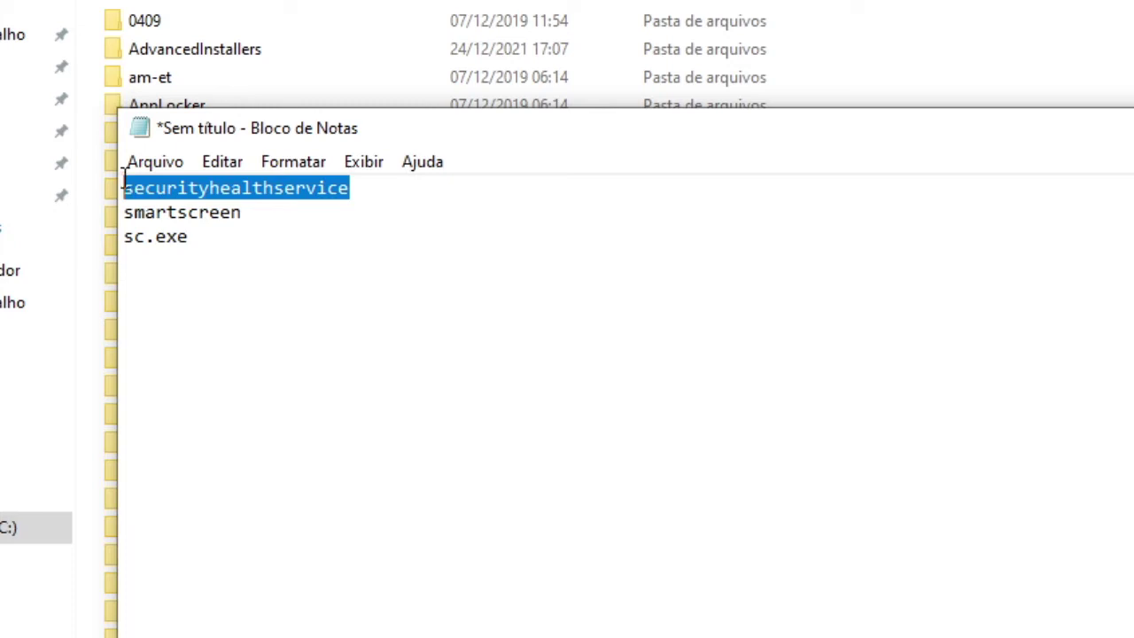
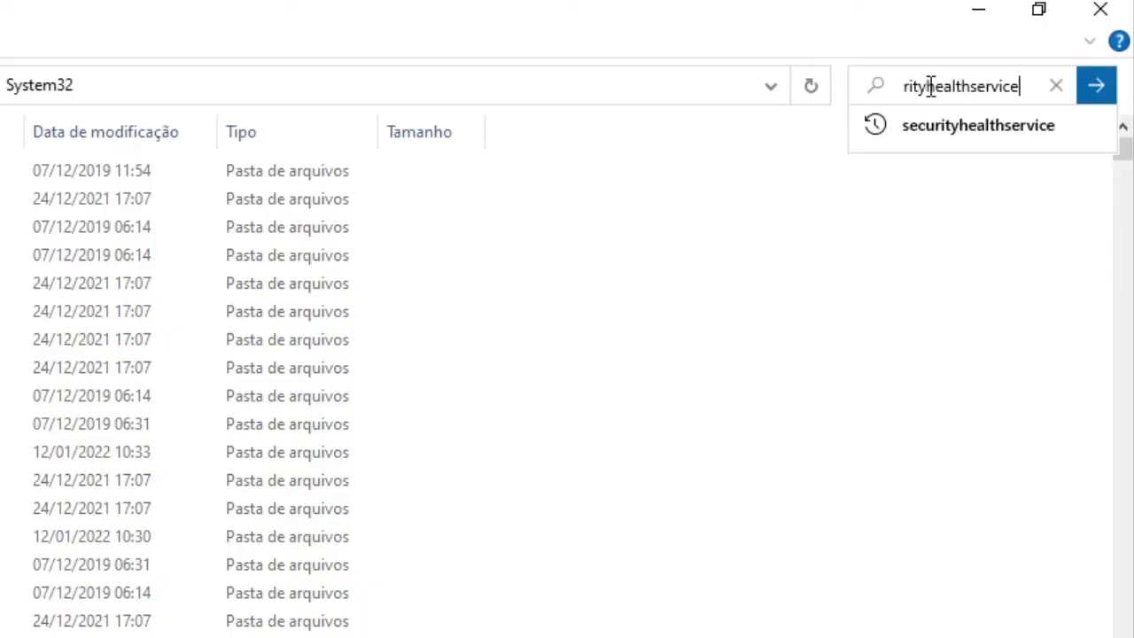
key("Return")
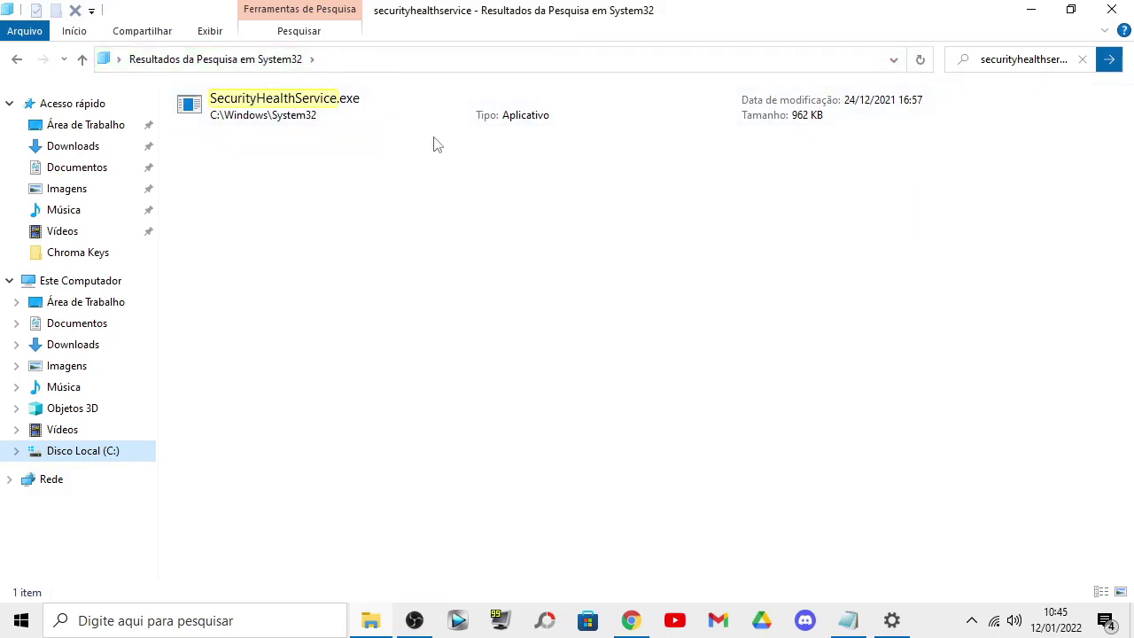
Unlock and delete SecurityHealthService.exe with IObit Unlocker, exit the tool and refresh the search results
right_click(402, 108)
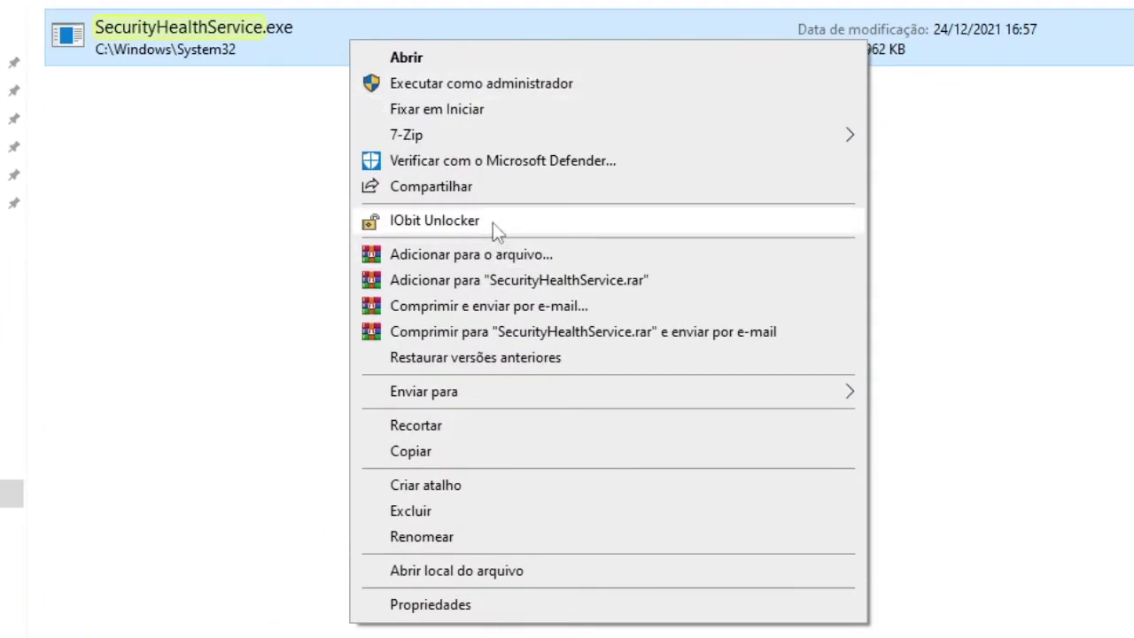
left_click(492, 222)
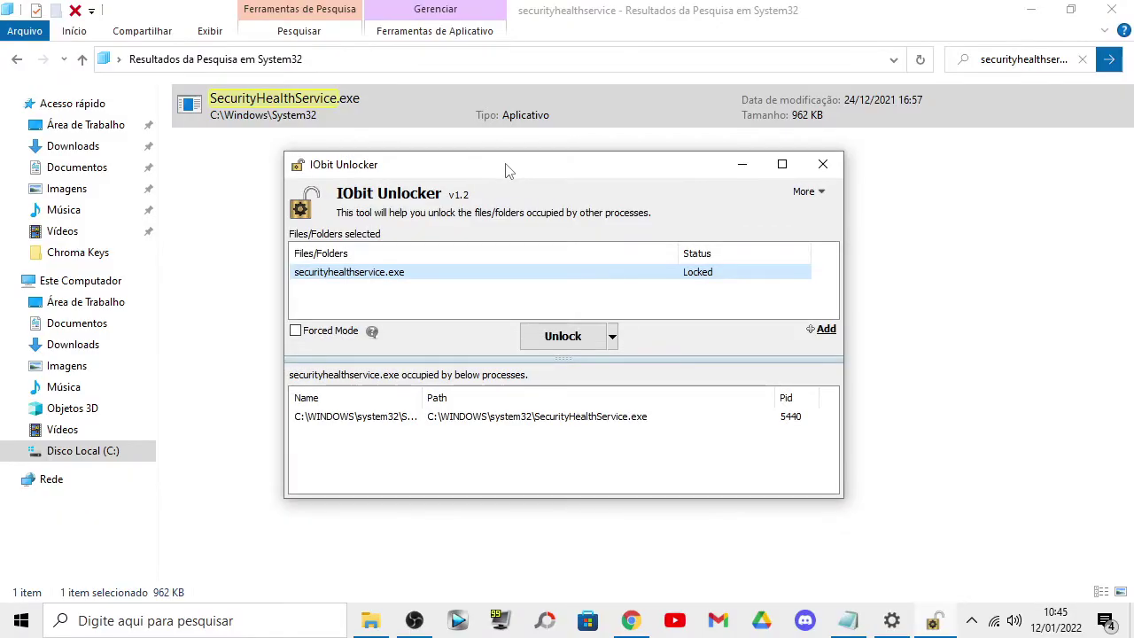
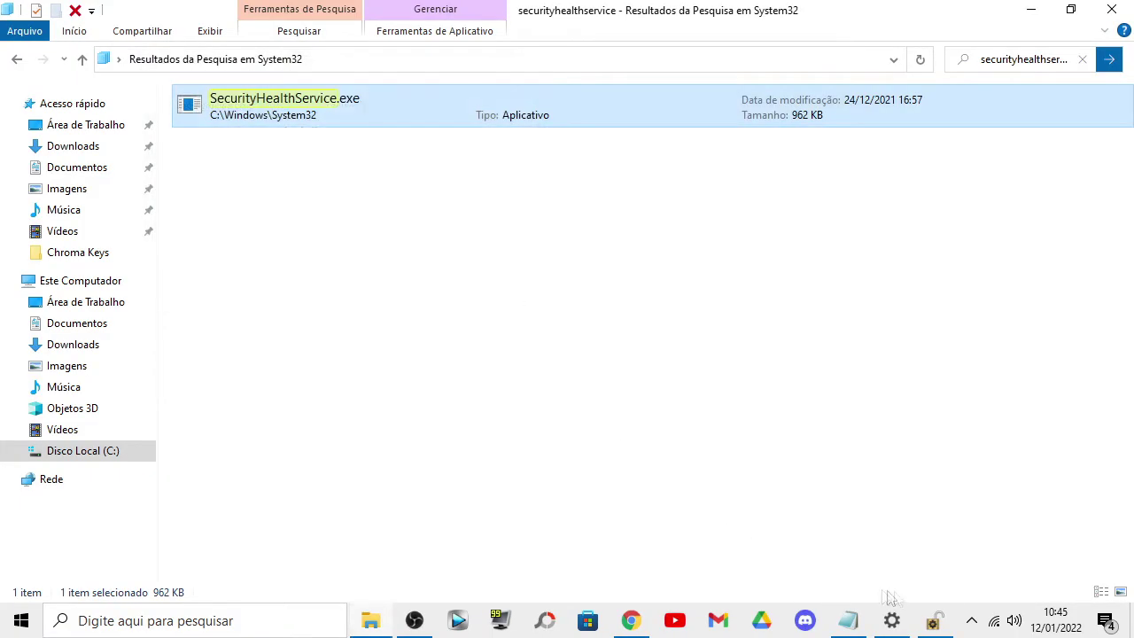
left_click(933, 620)
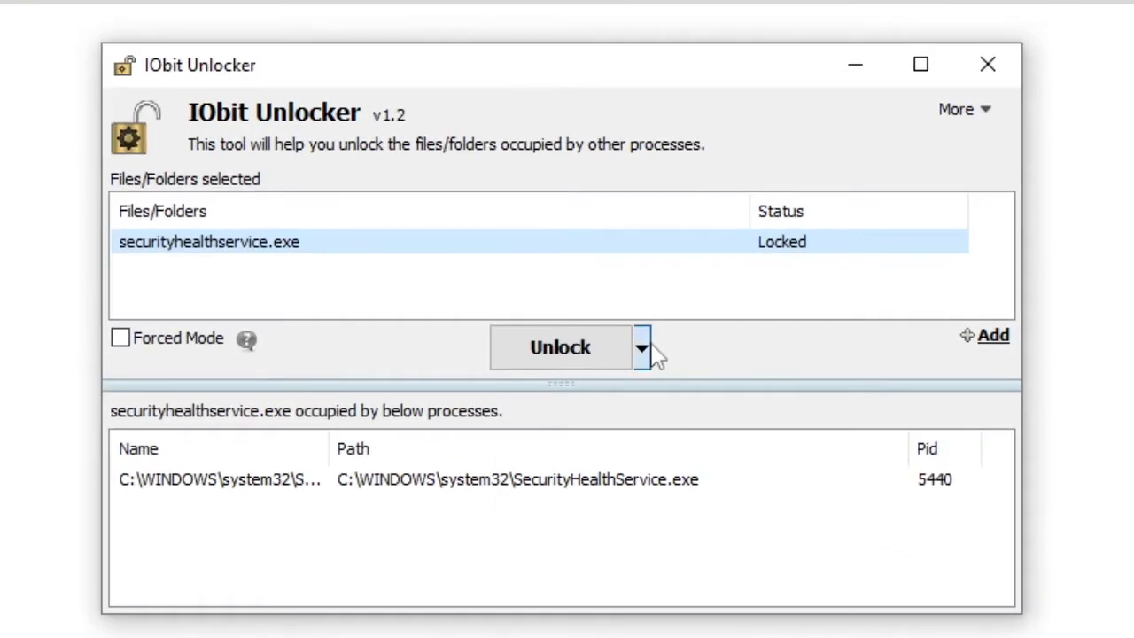
left_click(642, 348)
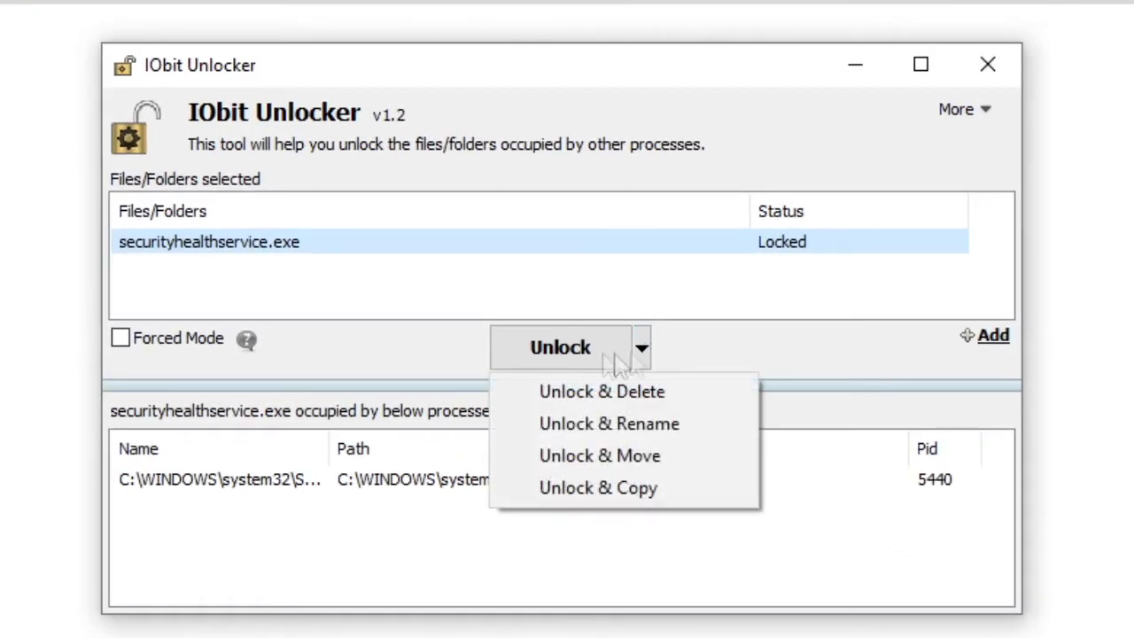
left_click(674, 392)
left_click(593, 395)
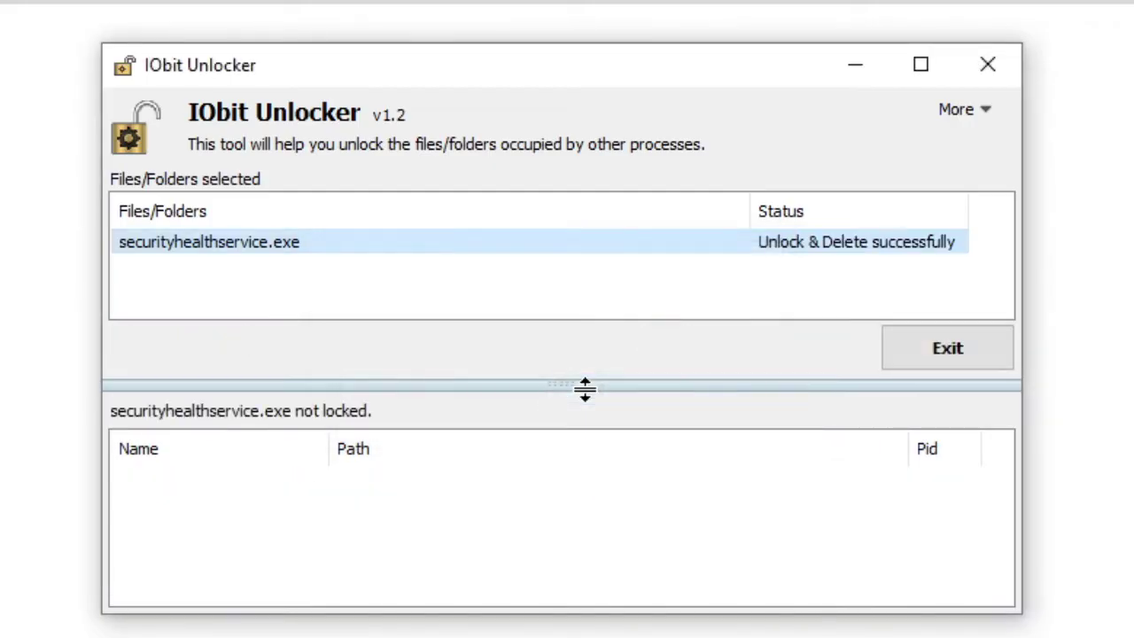
left_click(993, 349)
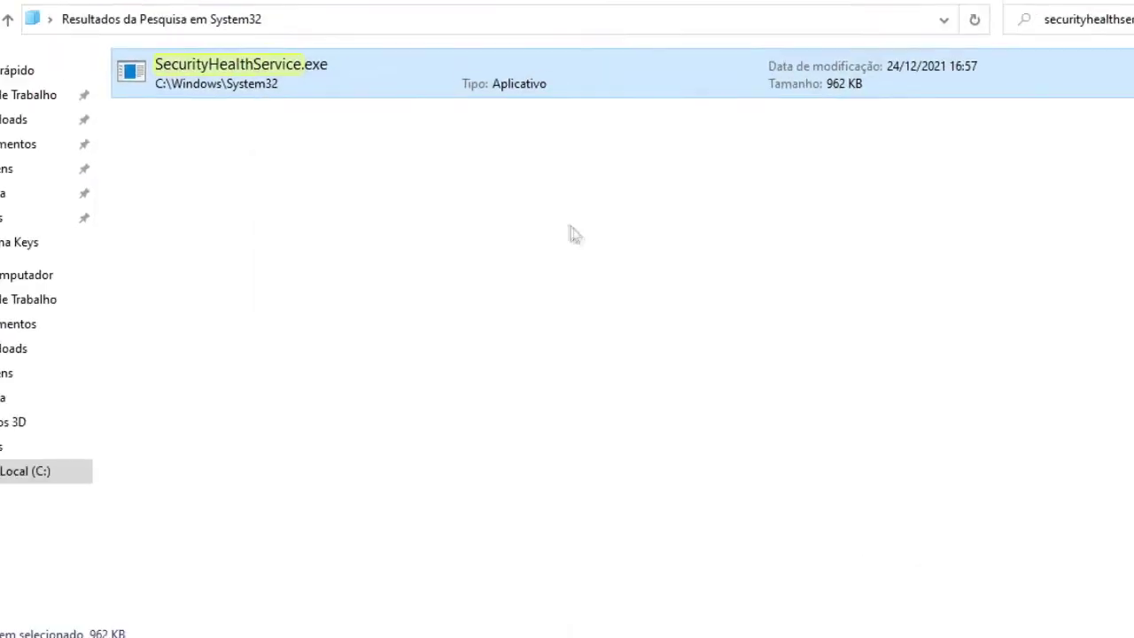
right_click(232, 190)
left_click(275, 266)
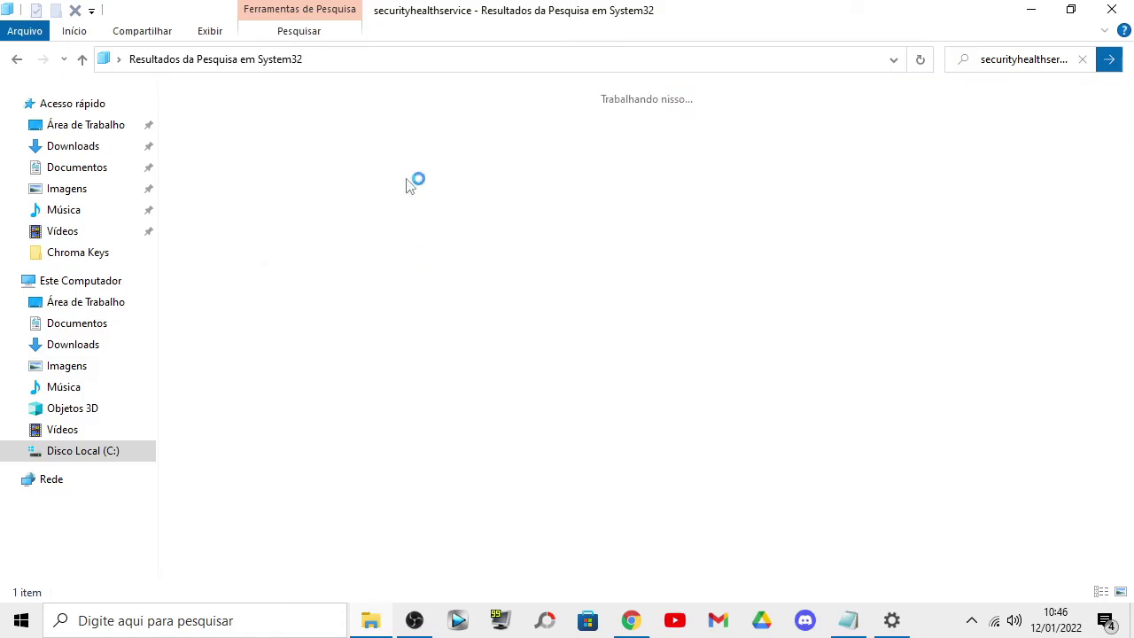
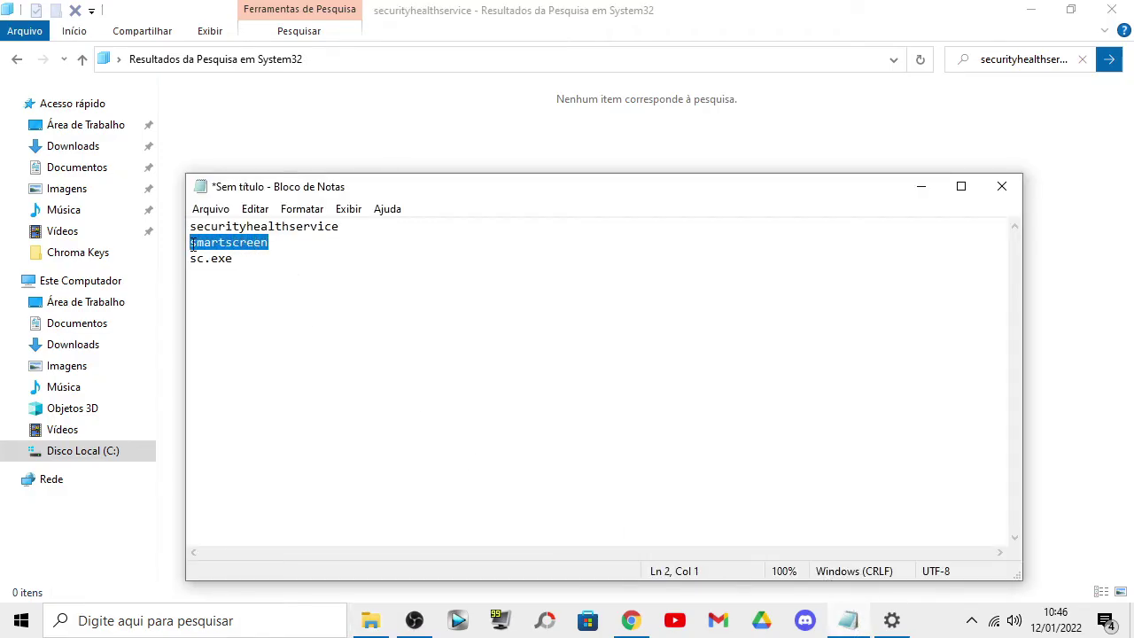
Search the System32 folder for smartscreen
left_click(1027, 58)
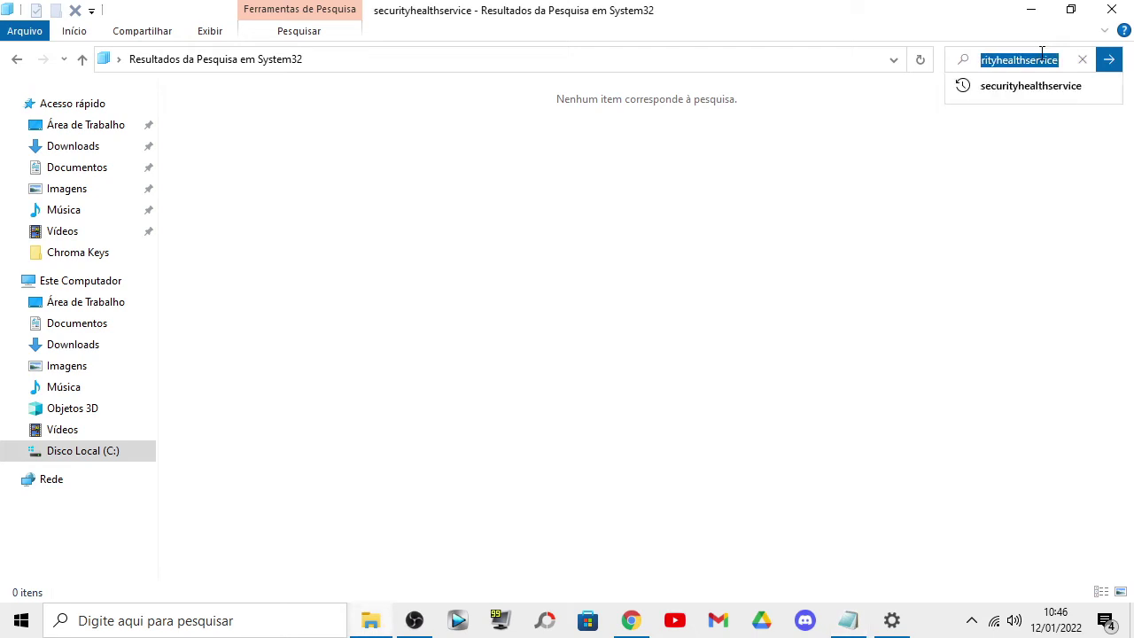
type("smartscreen")
key("Return")
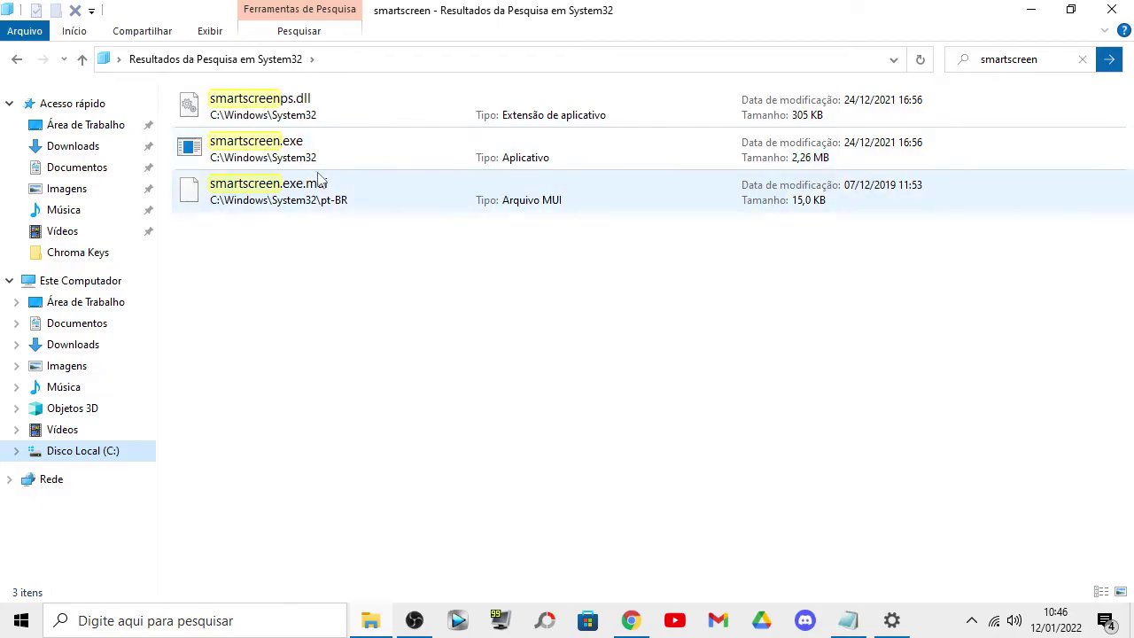
Unlock and permanently delete smartscreen.exe from C:\Windows\System32 with IObit Unlocker, confirming the deletion
right_click(330, 141)
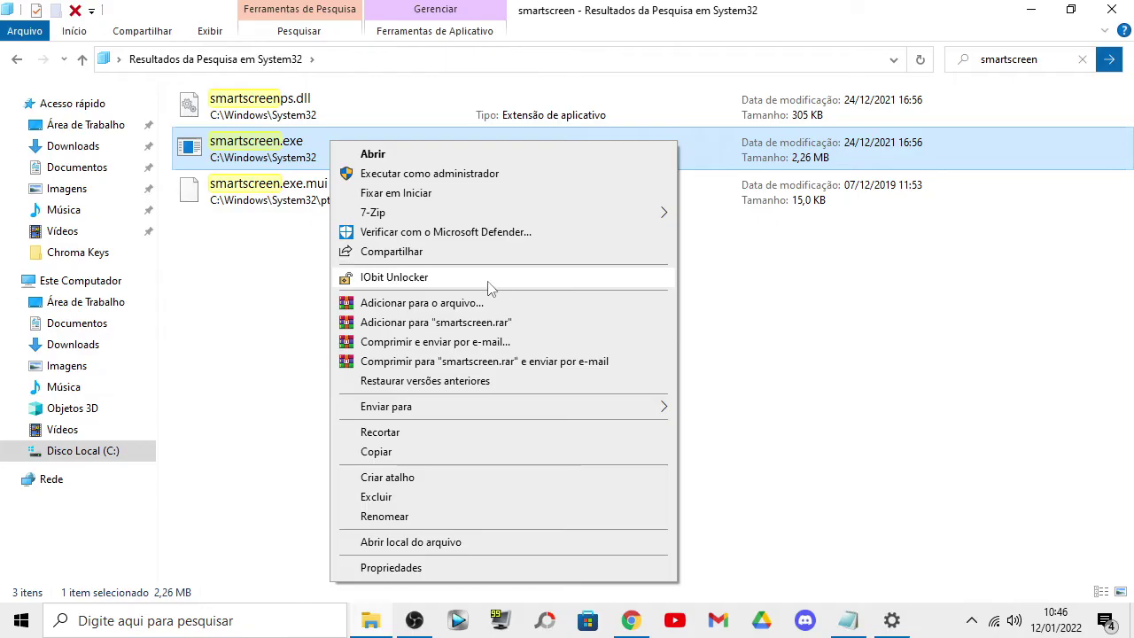
left_click(487, 282)
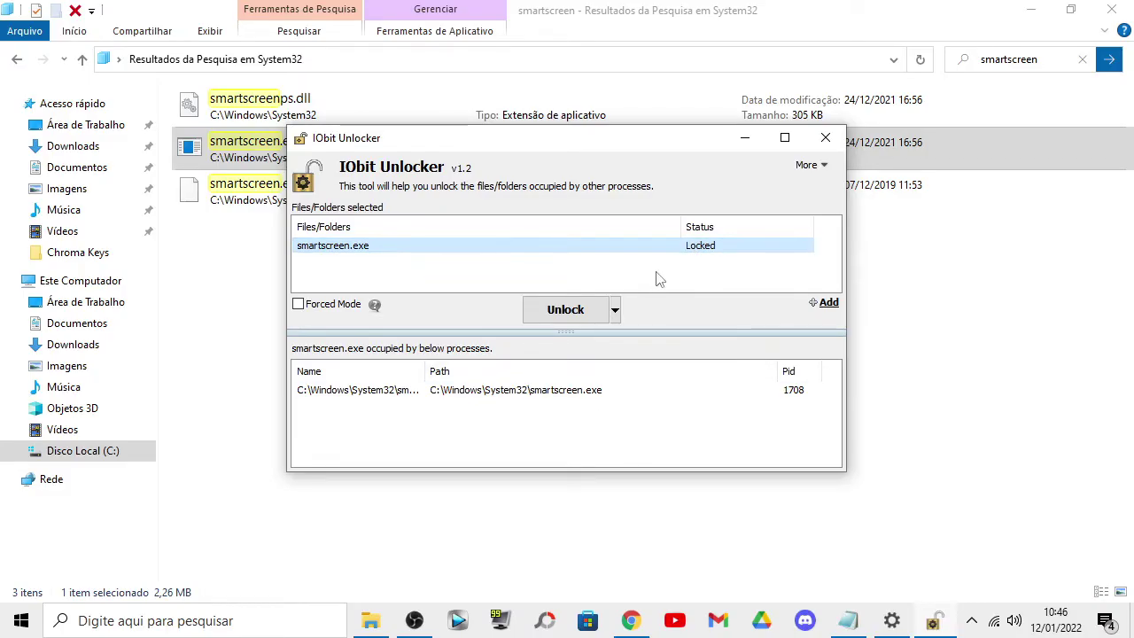
left_click(614, 313)
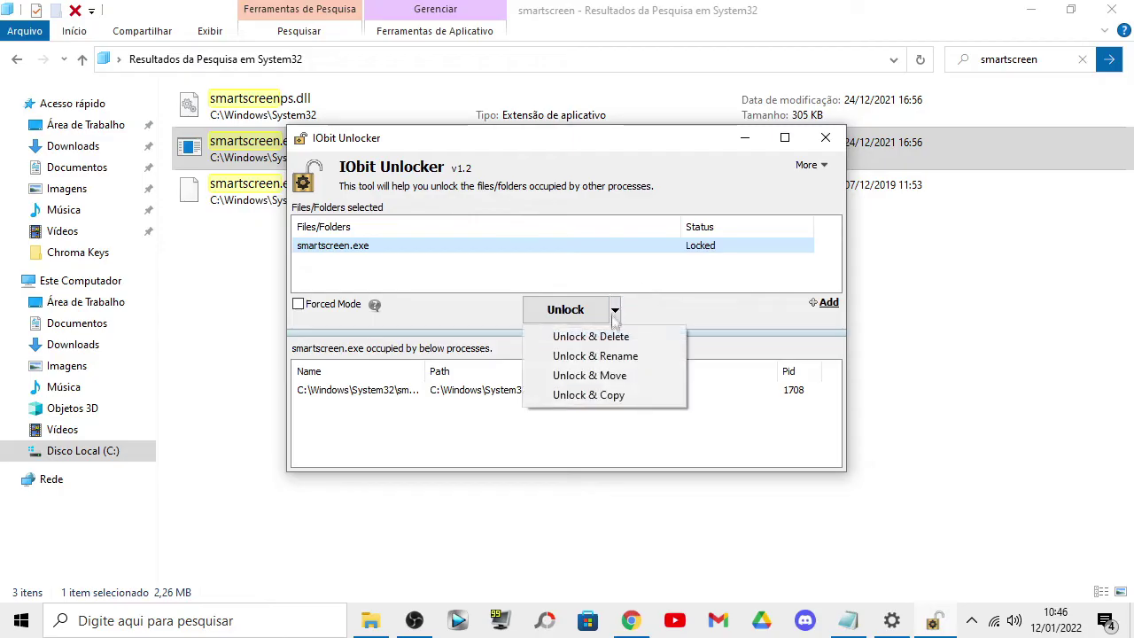
left_click(635, 337)
left_click(594, 334)
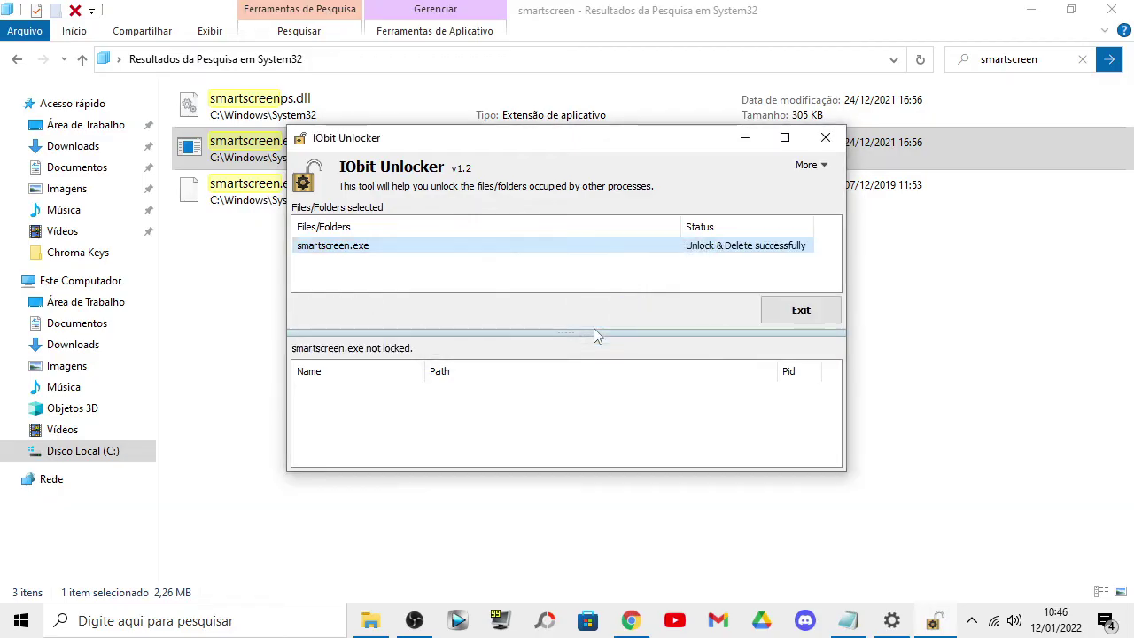
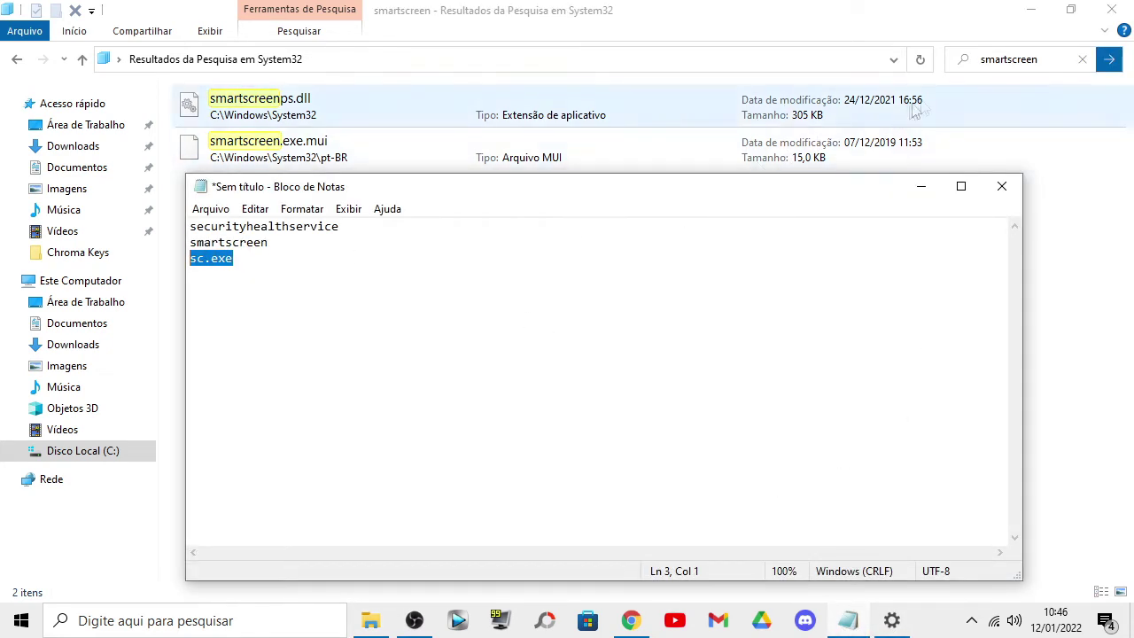
Search the System32 folder for sc.exe, the last entry in the Notepad list
left_click(1038, 62)
type("sc.exe")
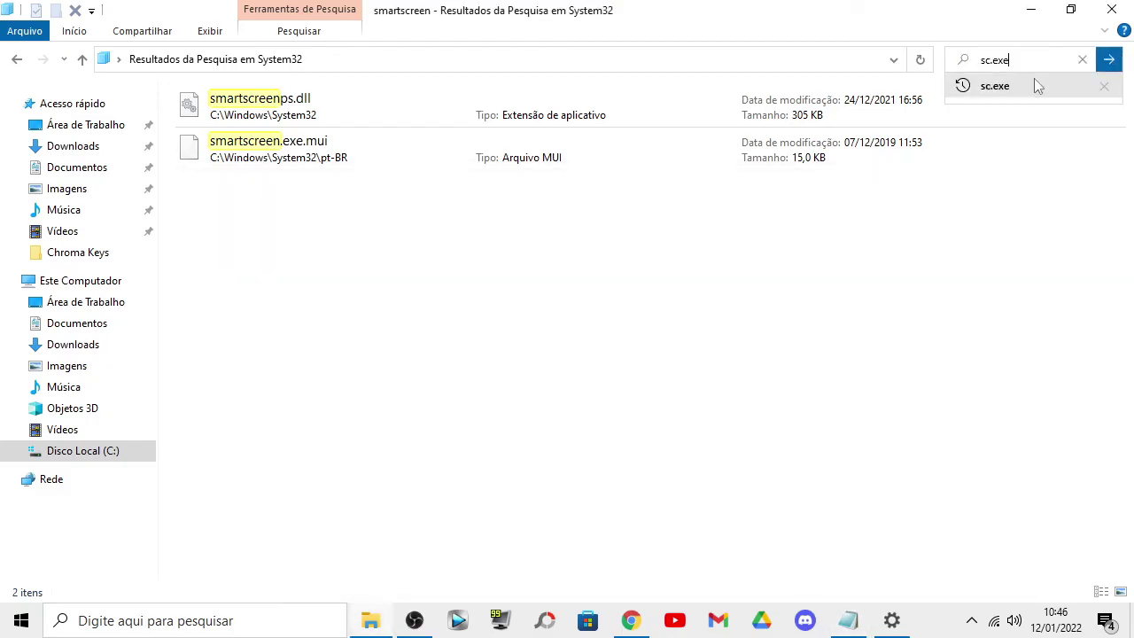
key("Return")
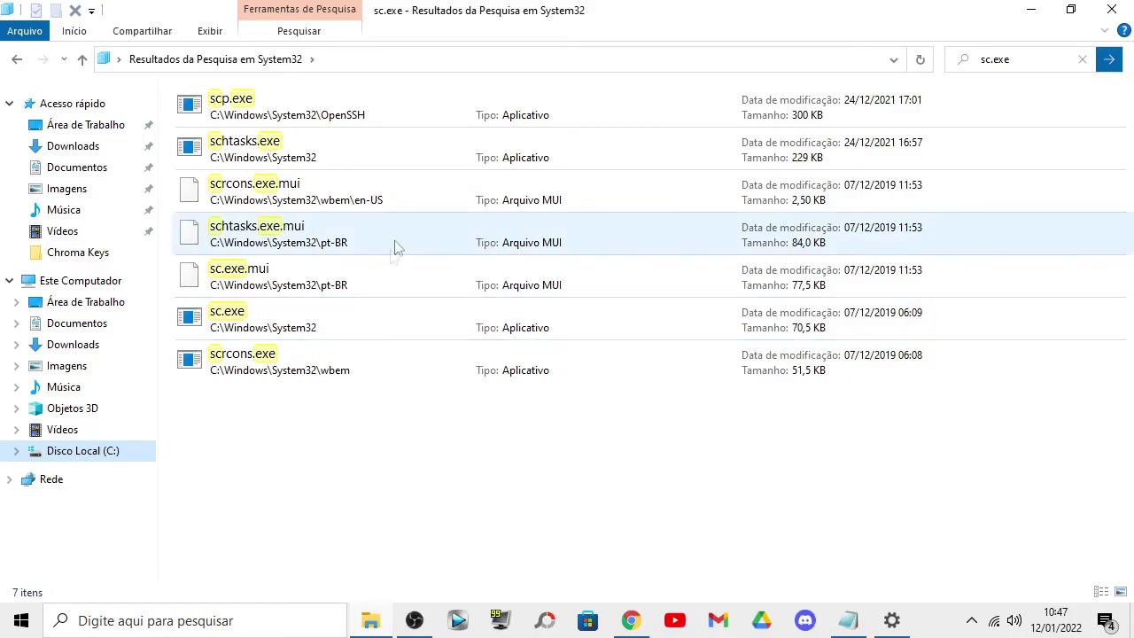
Unlock and permanently delete sc.exe from System32 with IObit Unlocker, and clear File Explorer and Notepad off the desktop
right_click(299, 308)
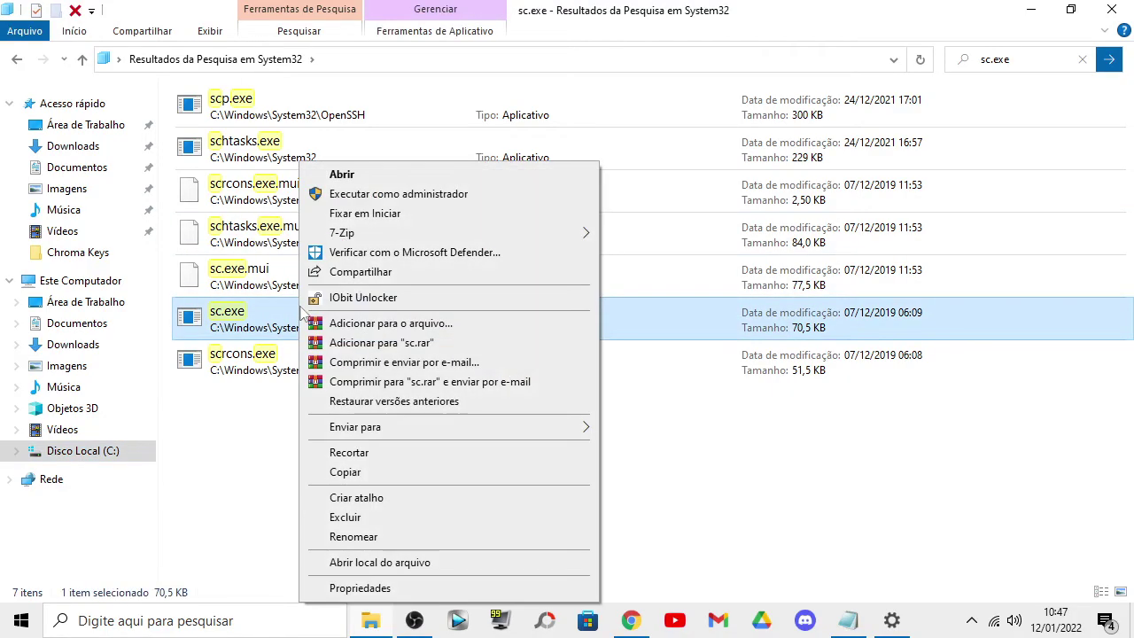
left_click(362, 298)
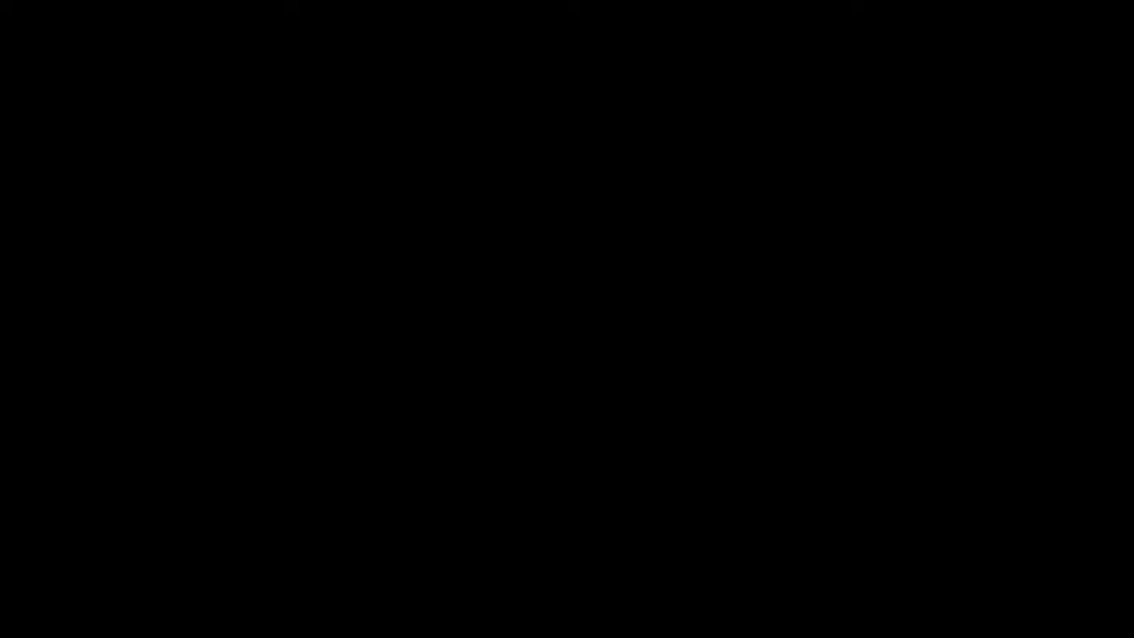
left_click(615, 309)
left_click(595, 338)
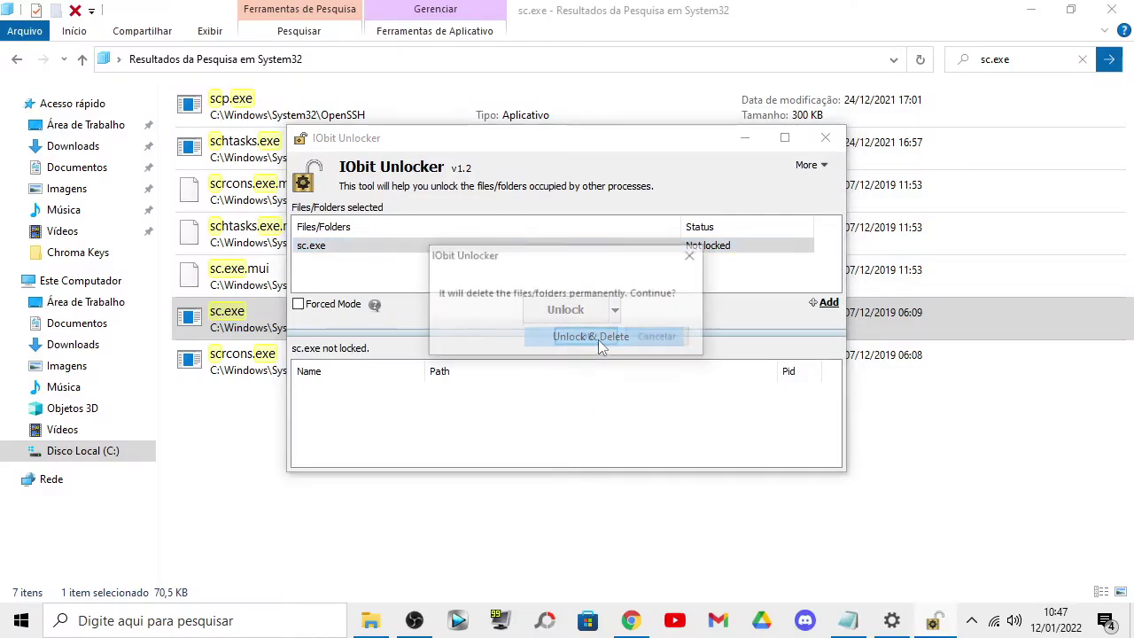
left_click(597, 341)
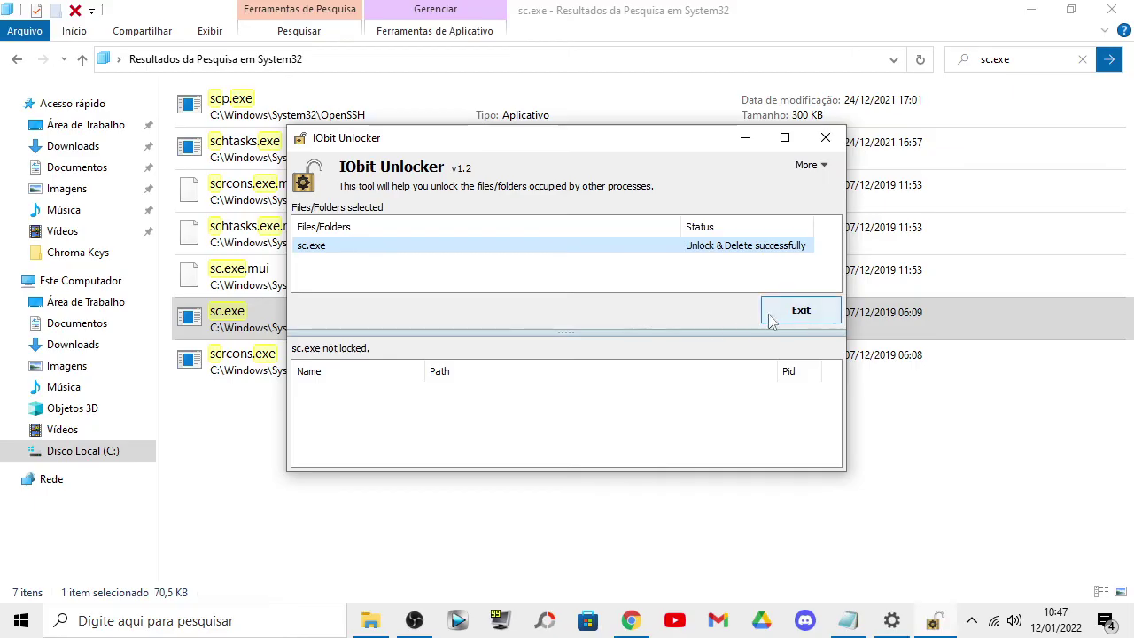
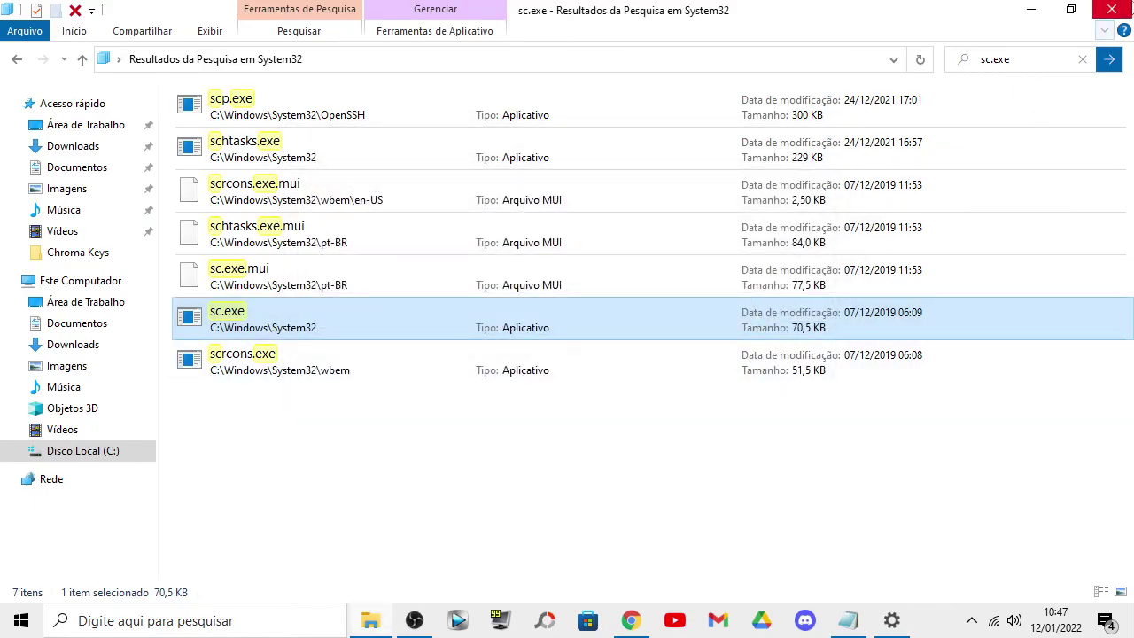
left_click(1129, 7)
left_click(912, 186)
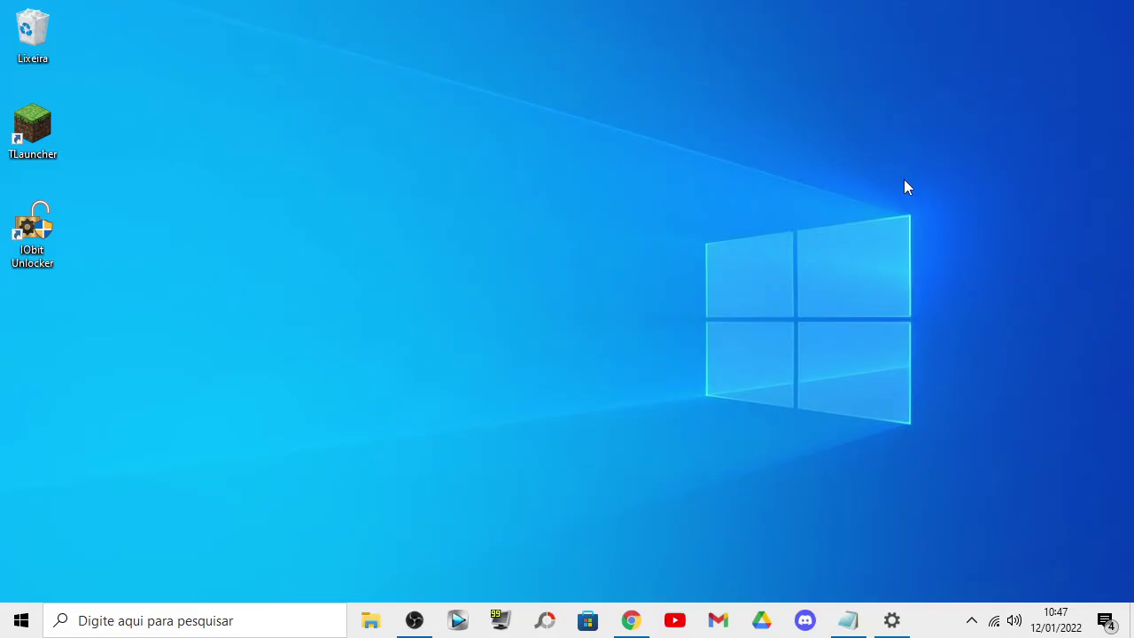
Open the Windows services console by running services.msc
key("super+r")
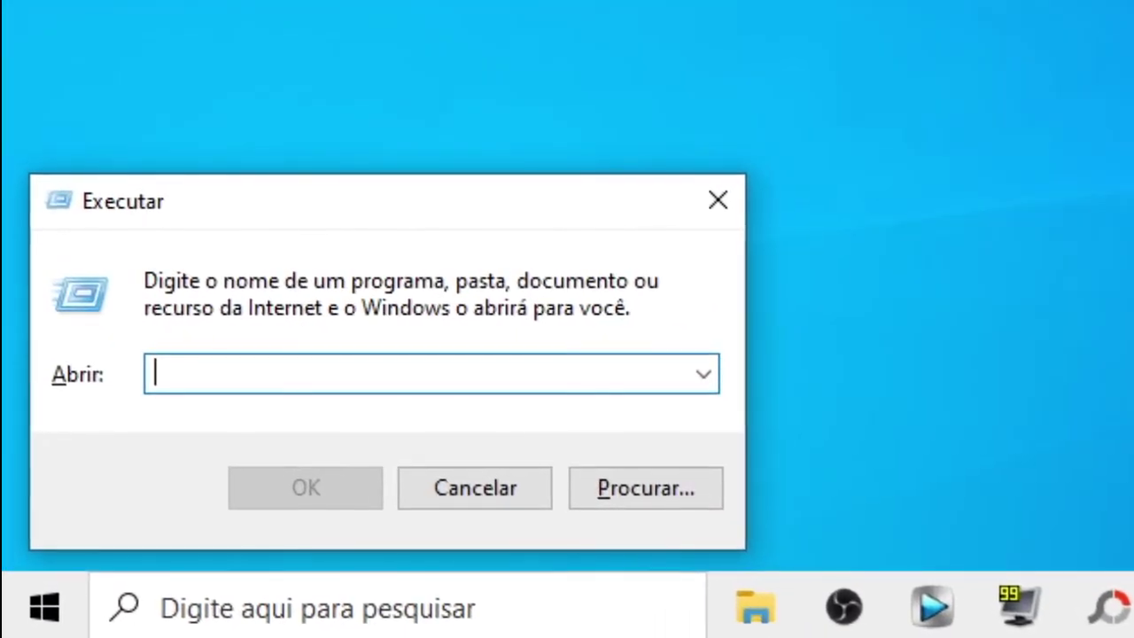
type("s")
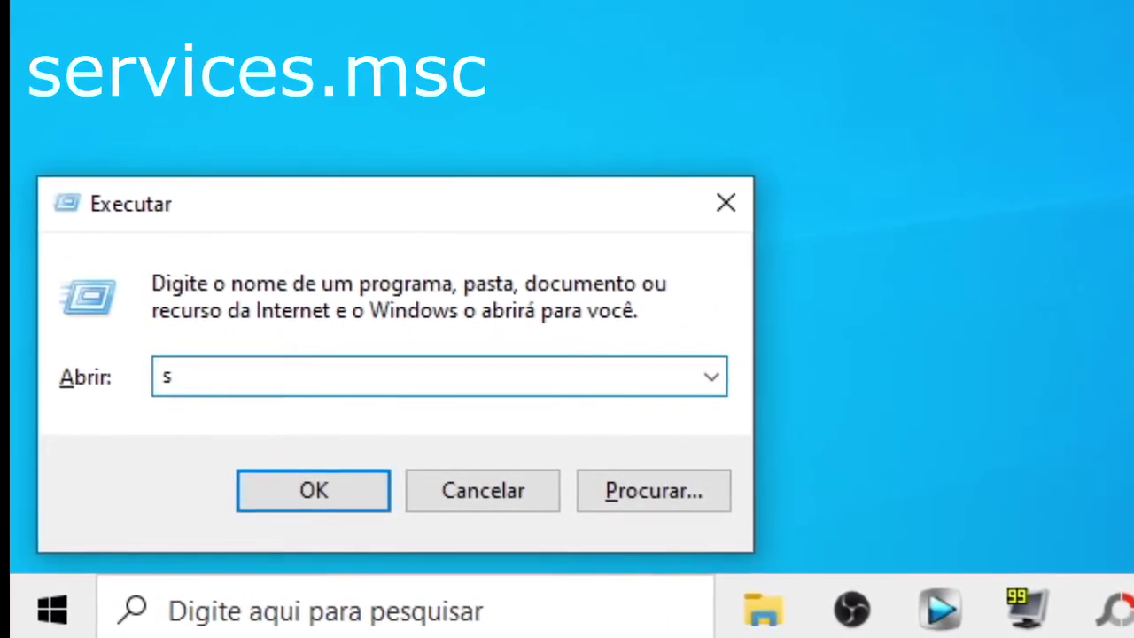
type("ervices.")
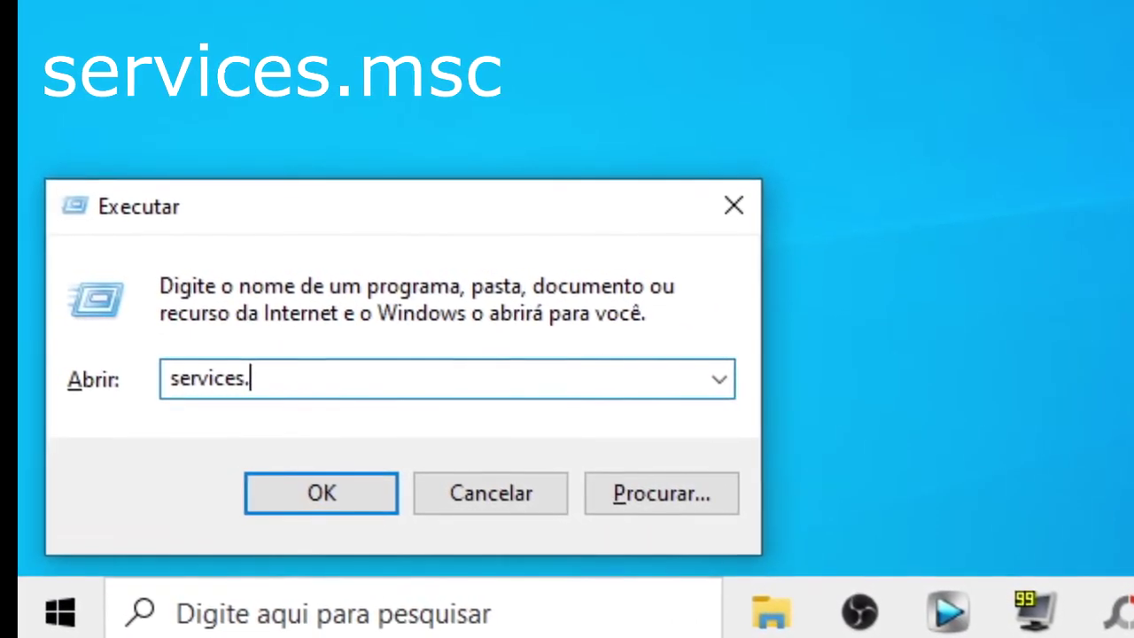
type("msc")
key("Return")
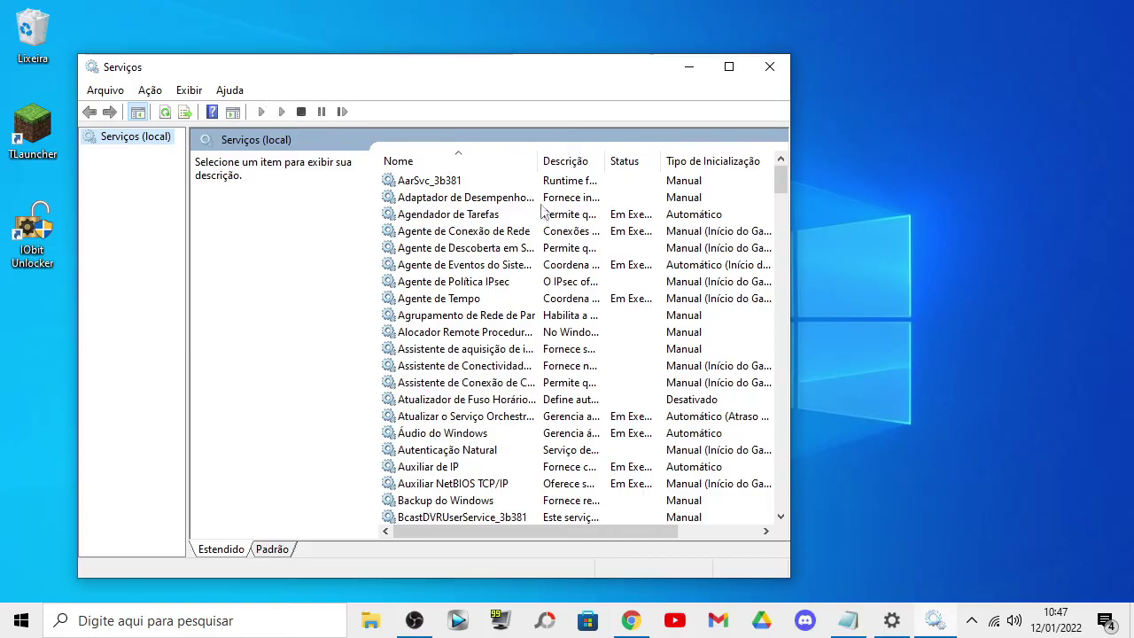
Open the properties of the Windows Update service and stop the service
scroll(542, 213, "down", 20)
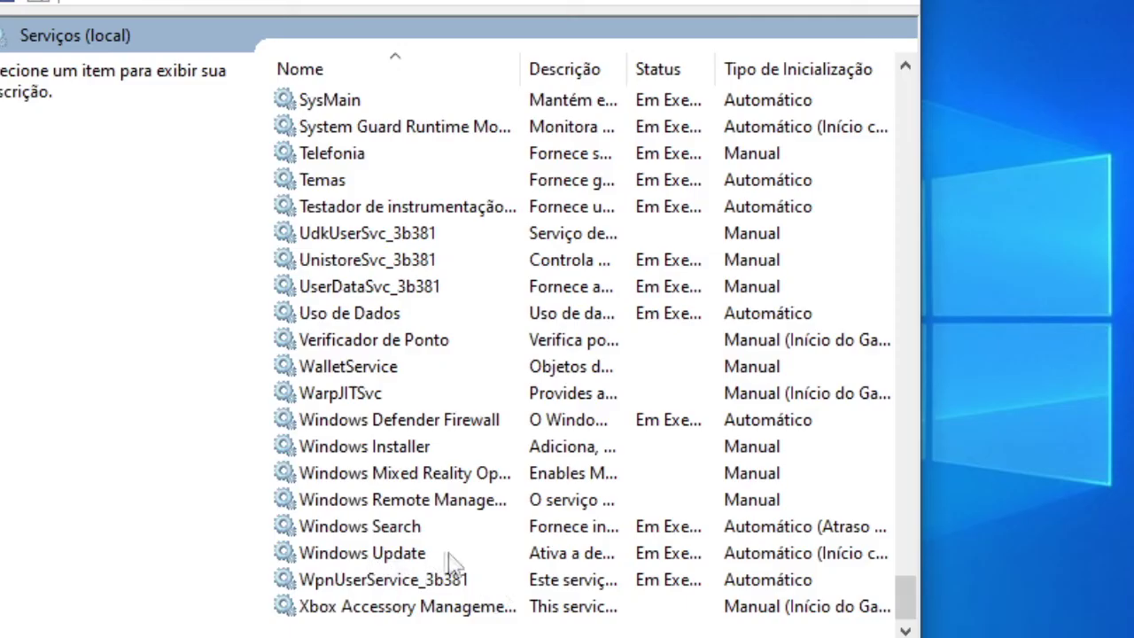
left_click(394, 555)
right_click(394, 556)
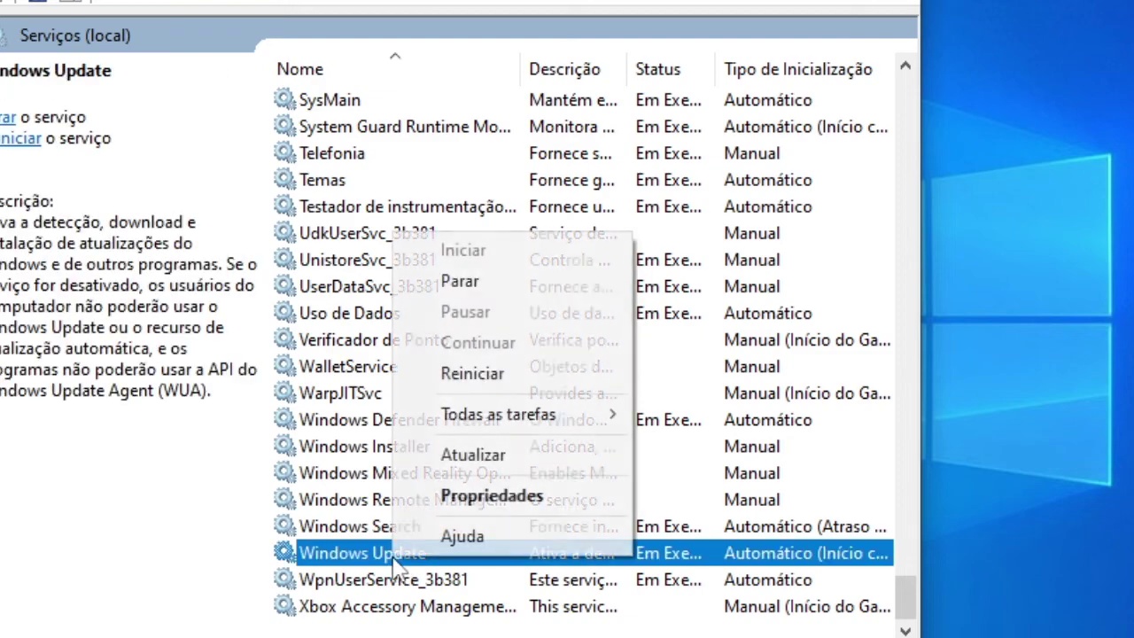
left_click(464, 507)
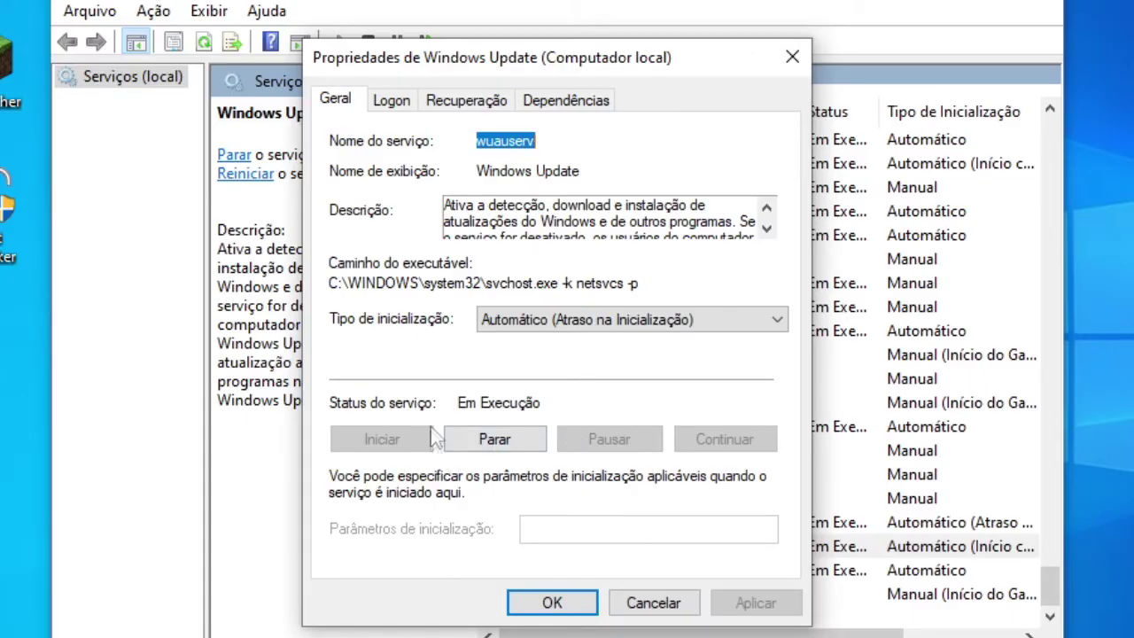
left_click(510, 443)
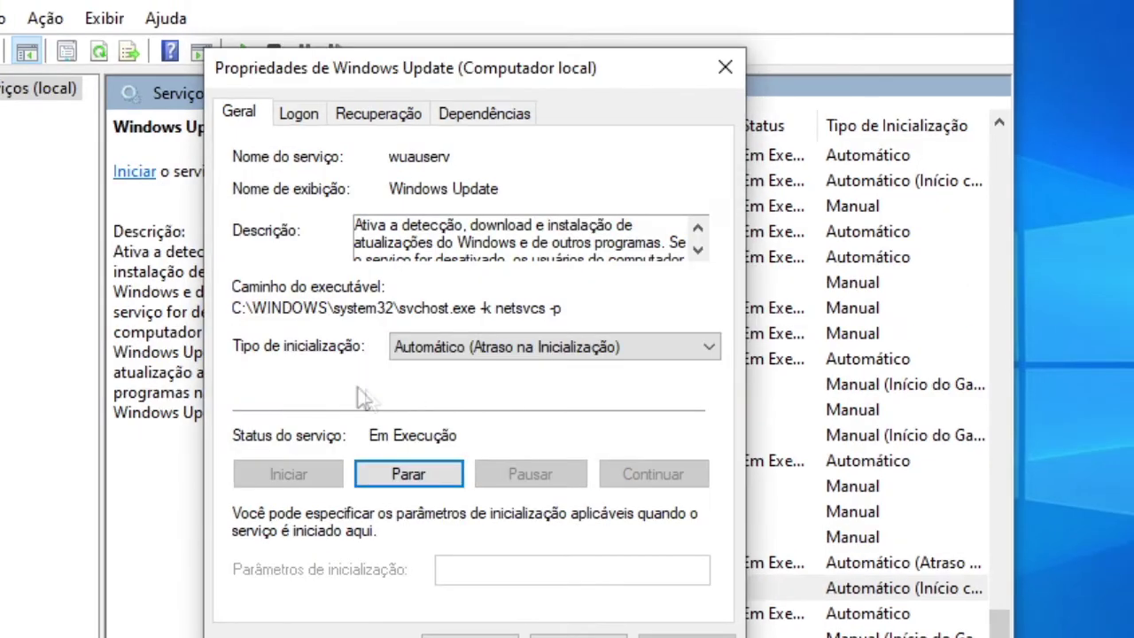
Set the Windows Update startup type to Desativado, confirm the properties and minimize the services console
left_click(405, 347)
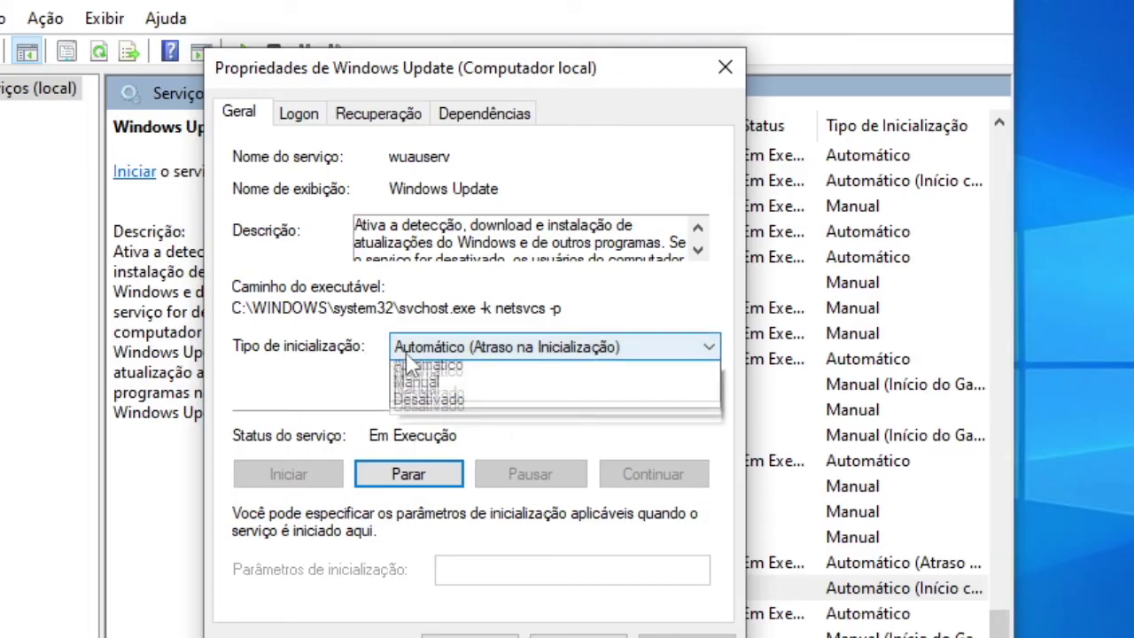
left_click(424, 405)
left_click(430, 354)
left_click(423, 423)
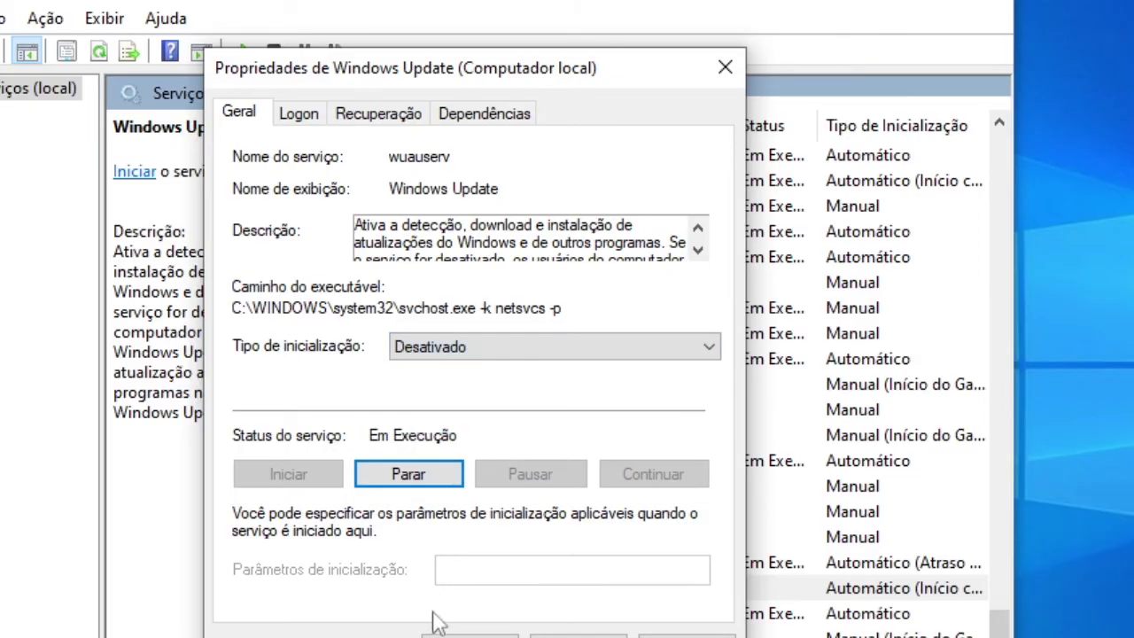
left_click(434, 635)
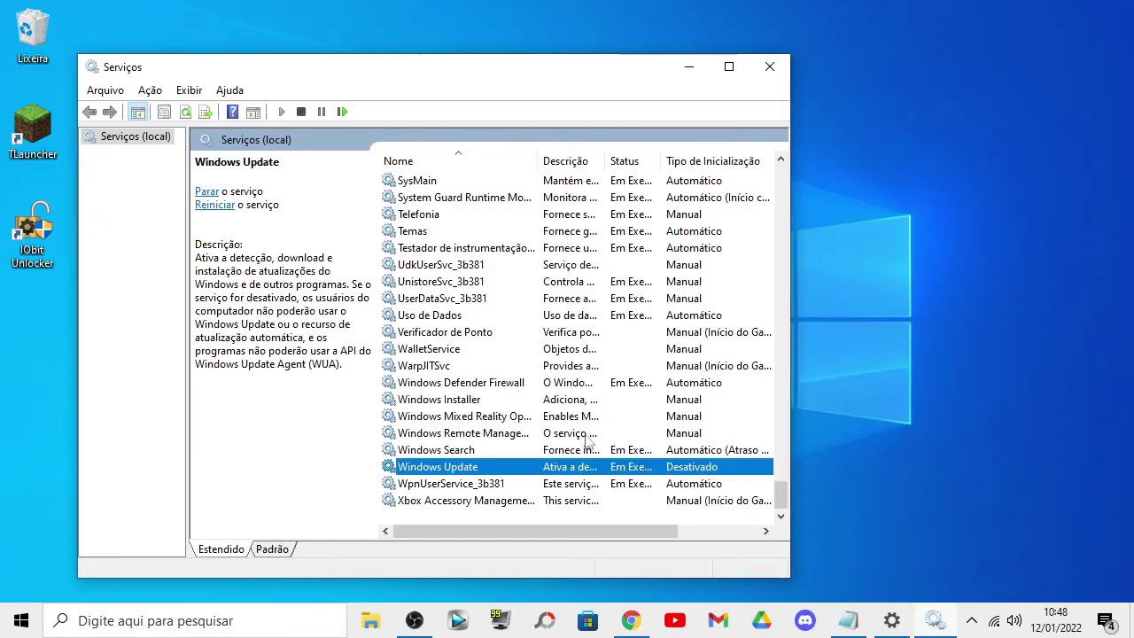
left_click(690, 67)
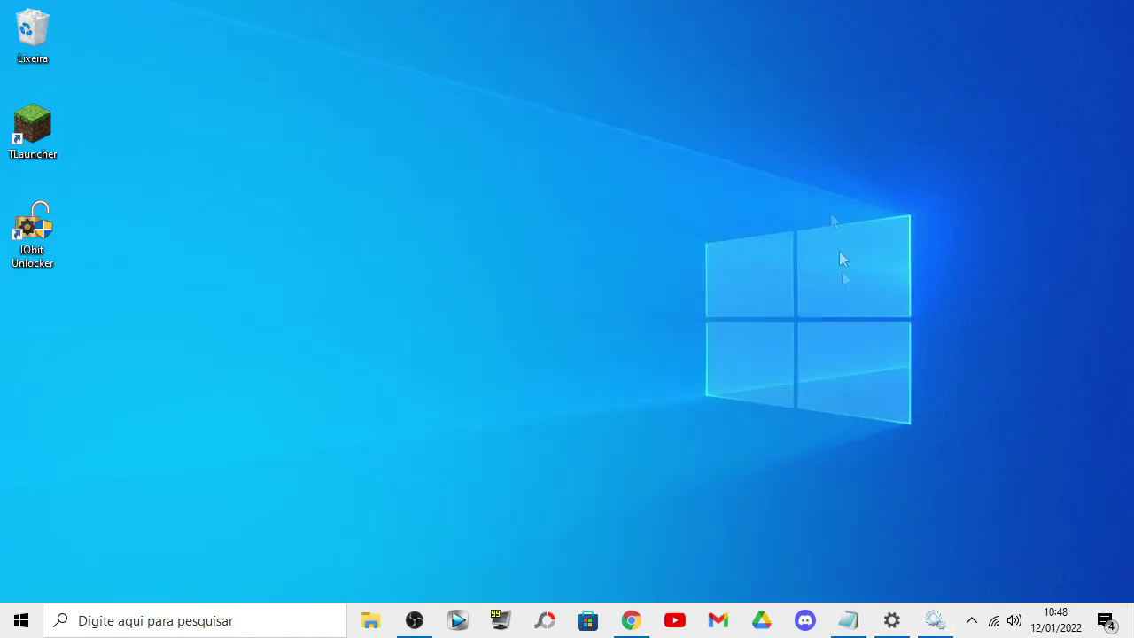
Check the hidden notification-area icons for the Windows Security shield
left_click(969, 620)
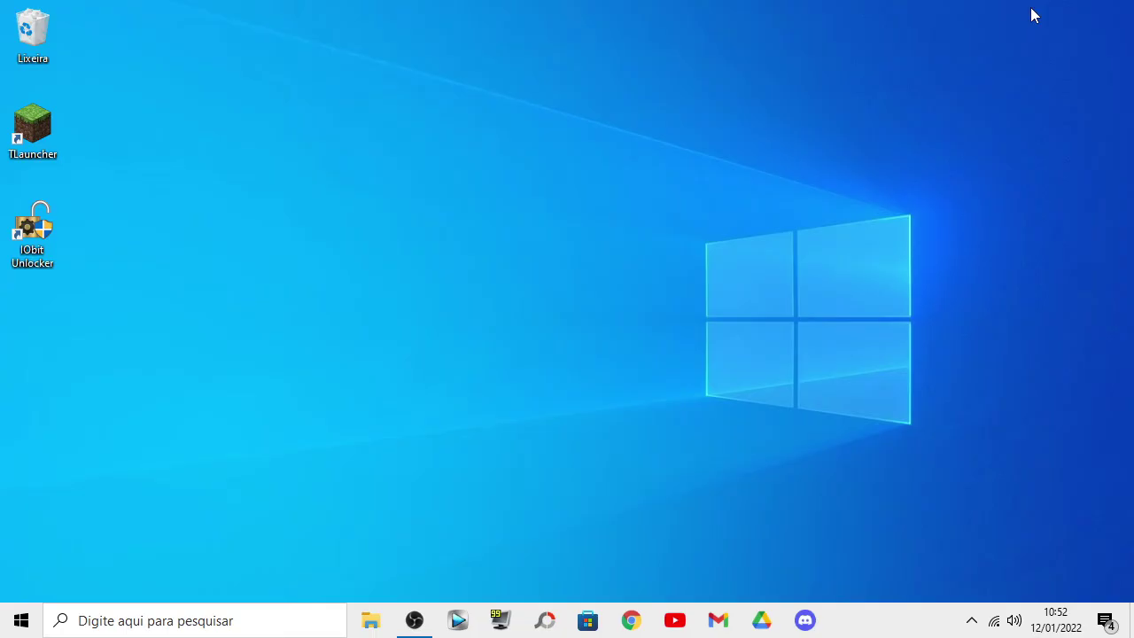
left_click(973, 624)
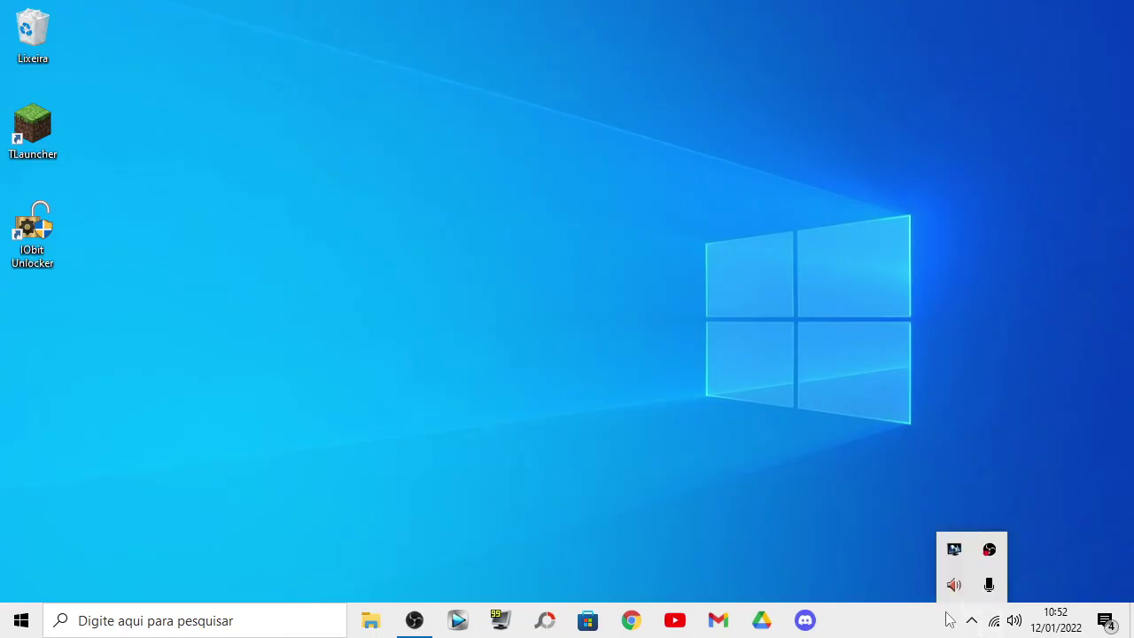
left_click(889, 572)
Search Windows for conf and open the Configurações app
left_click(89, 623)
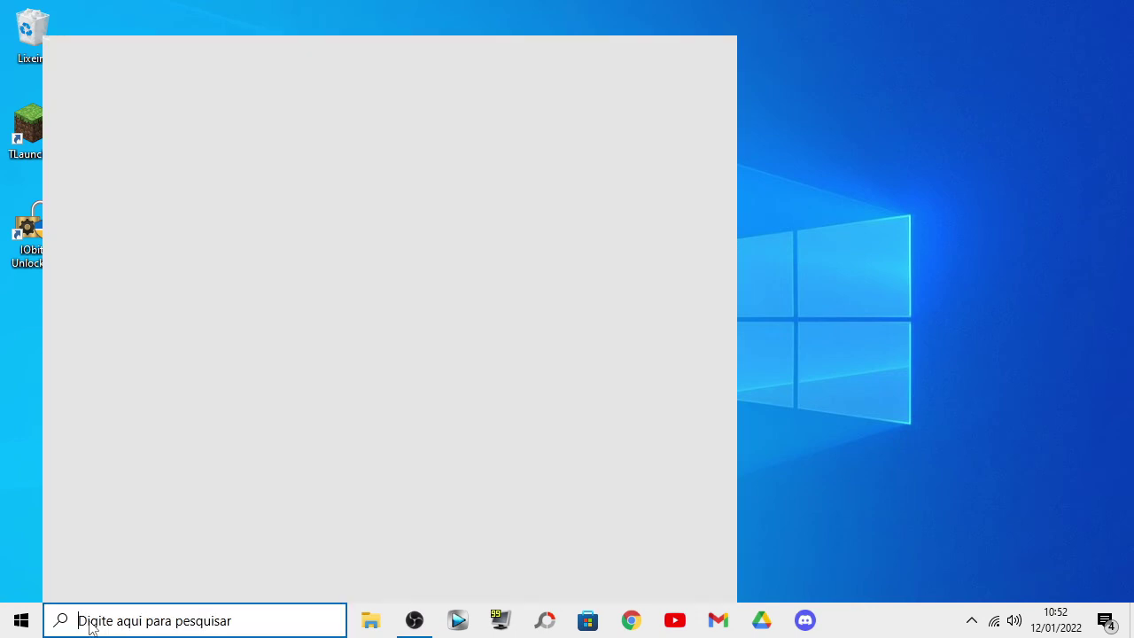
type("conf")
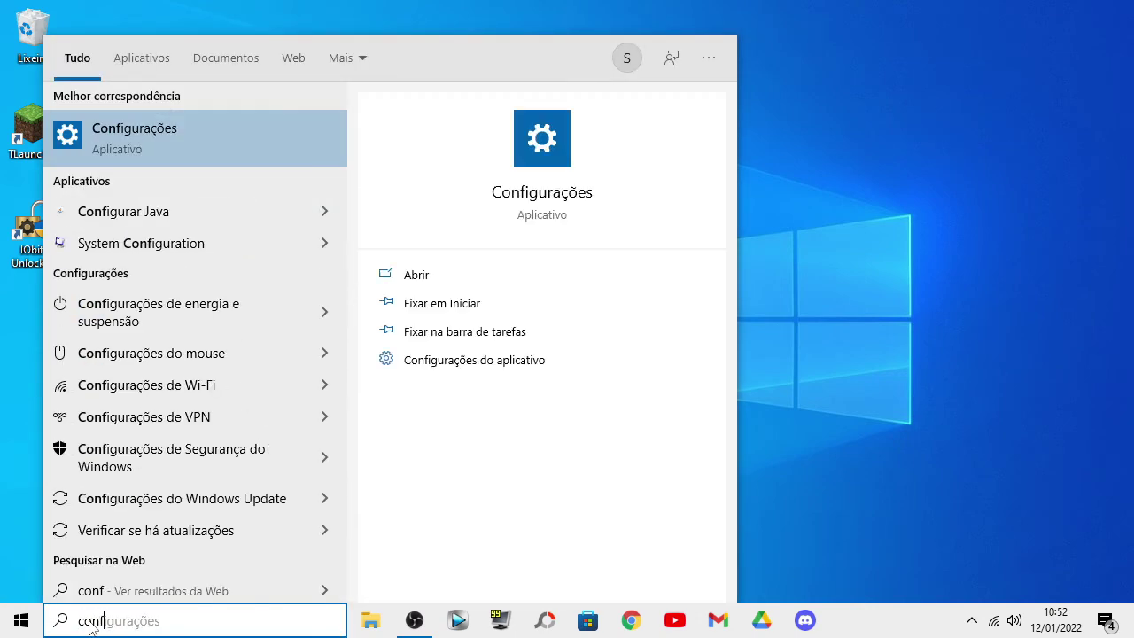
left_click(134, 173)
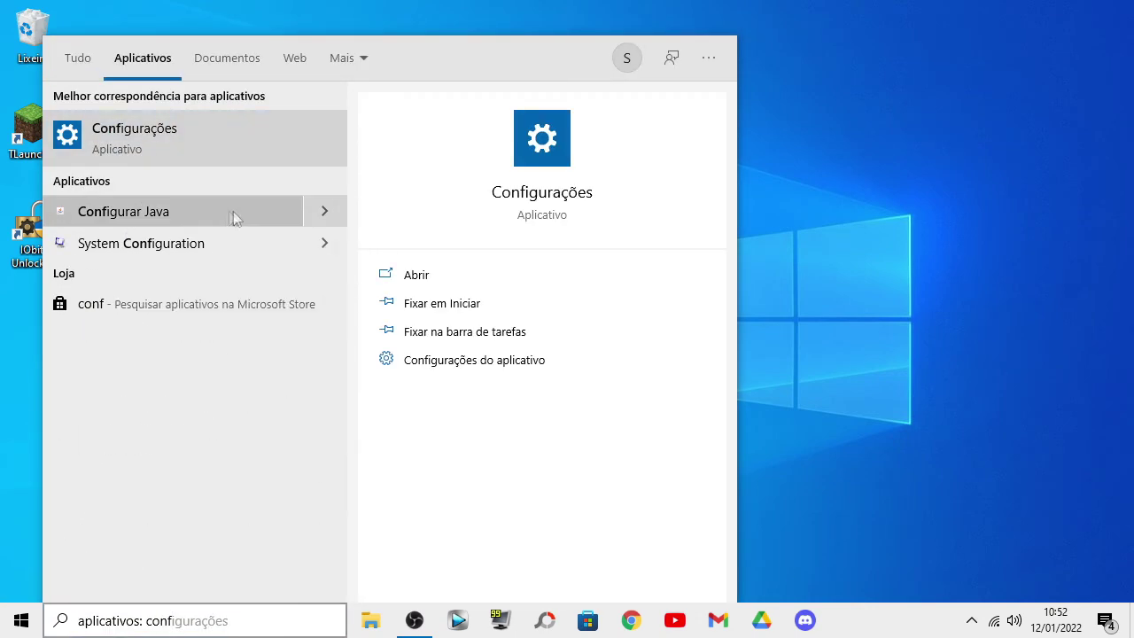
left_click(221, 155)
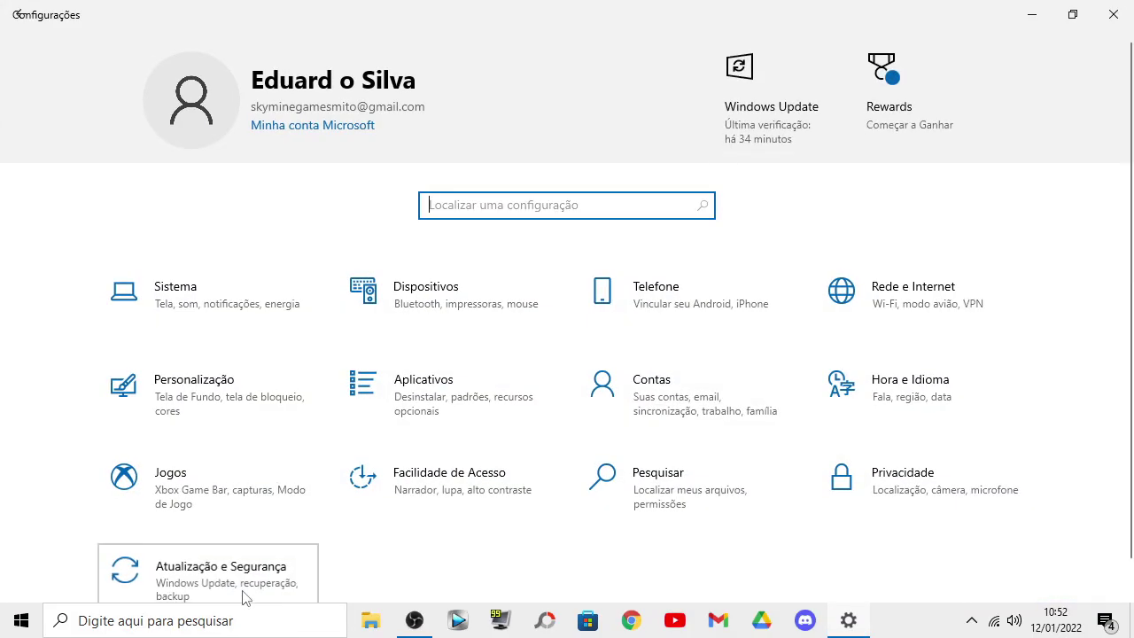
Inspect Segurança do Windows under Atualização e Segurança for remaining protection options, and close both windows
left_click(335, 576)
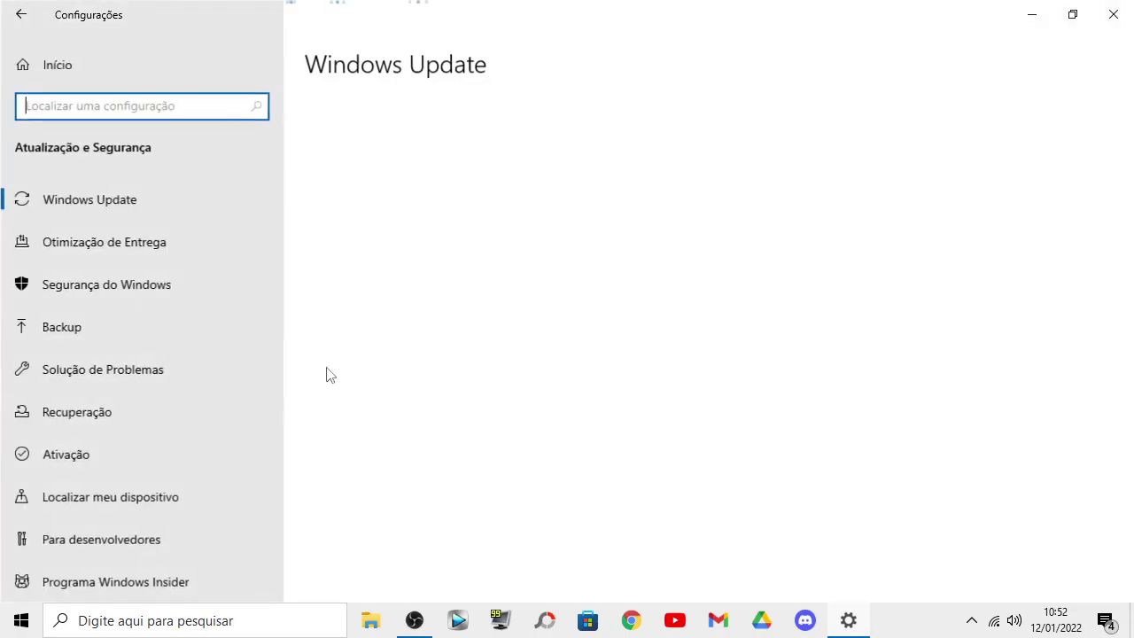
left_click(161, 282)
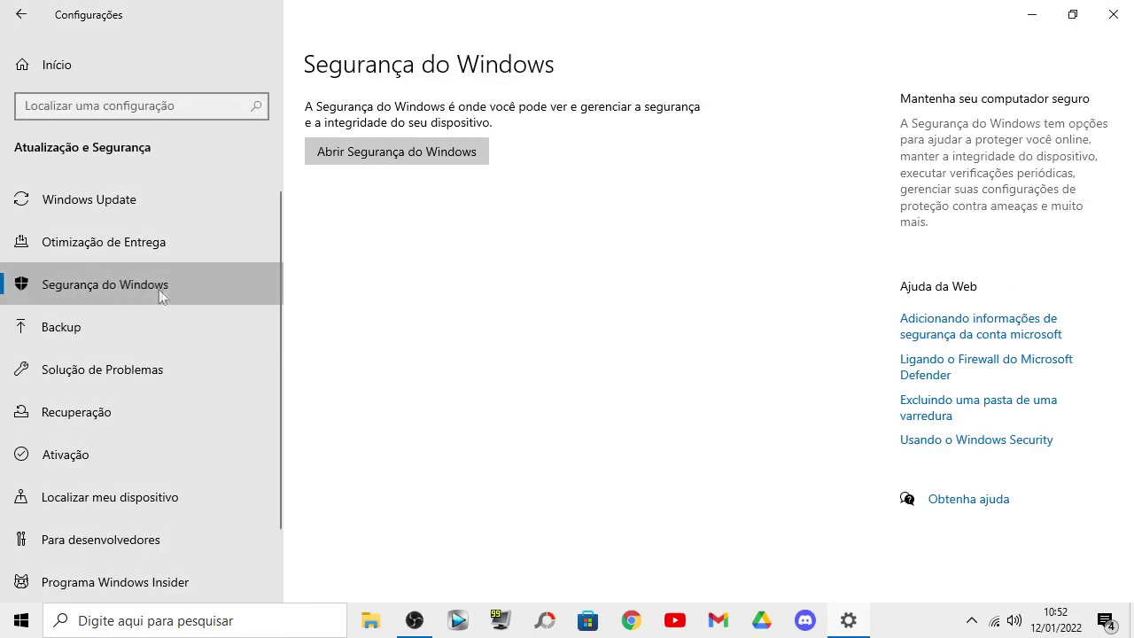
left_click(464, 167)
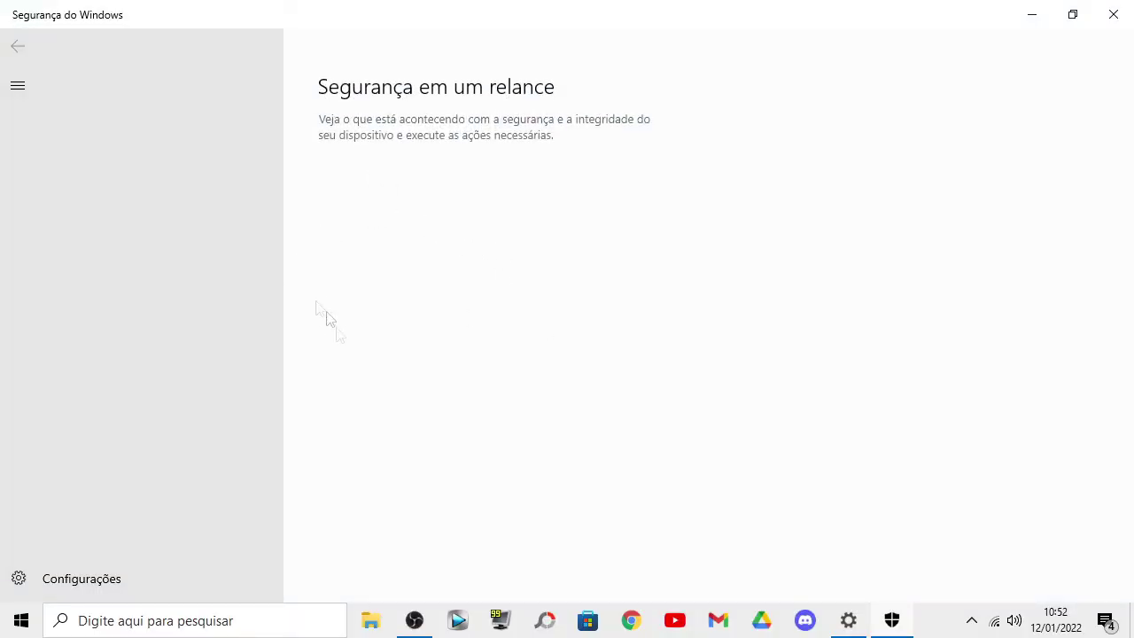
left_click(1113, 14)
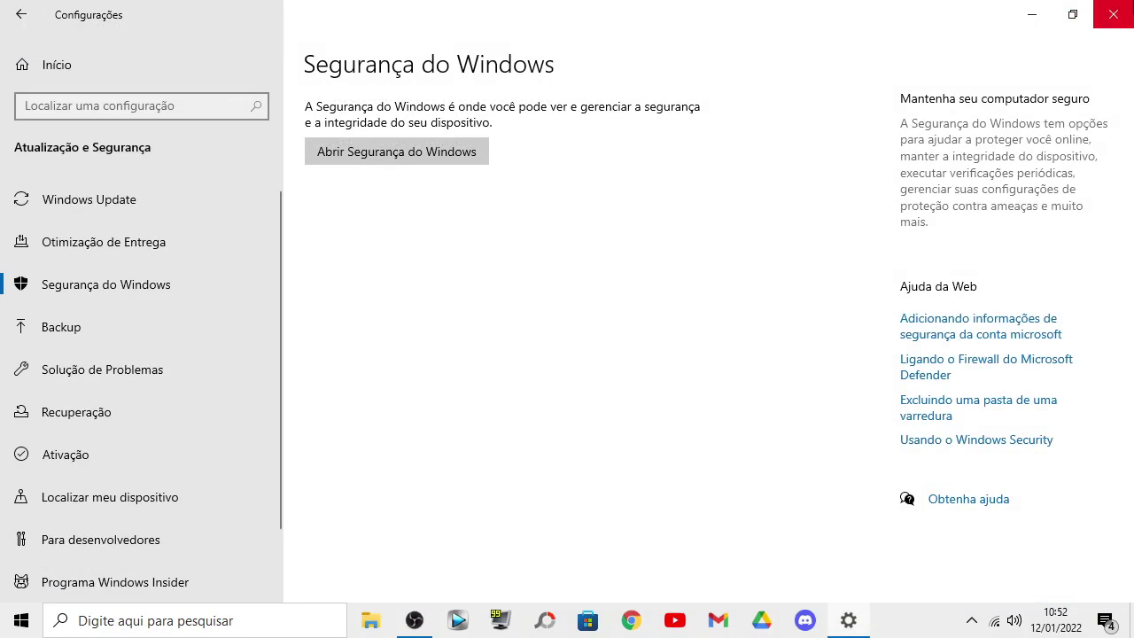
left_click(1113, 14)
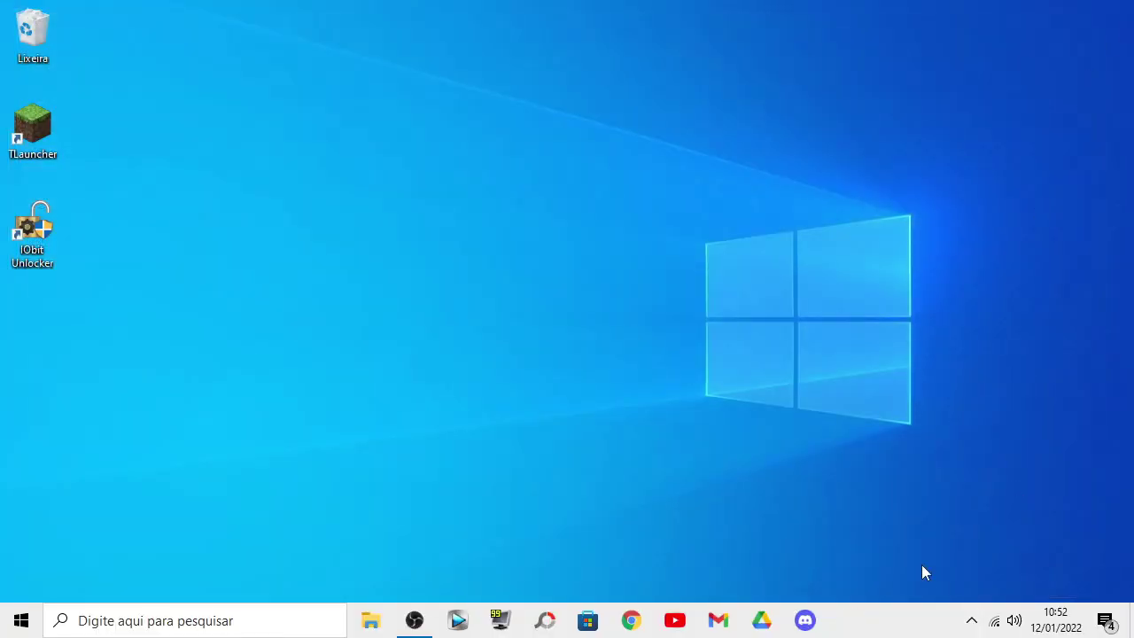